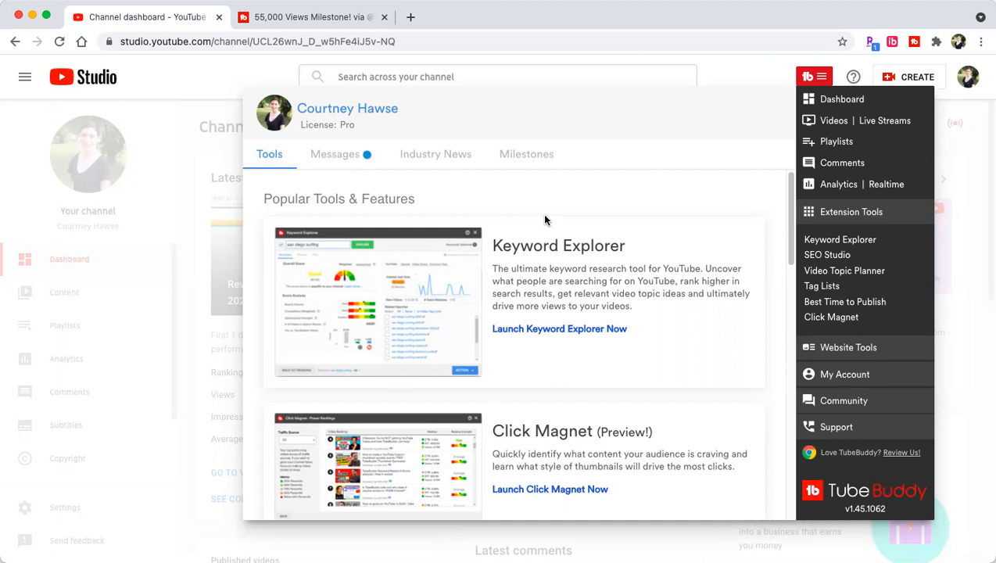
Look through TubeBuddy's popular tools and features and launch the Keyword Explorer.
{"action": "scroll", "coordinate": [618, 424], "scroll_direction": "down", "scroll_amount": 1}
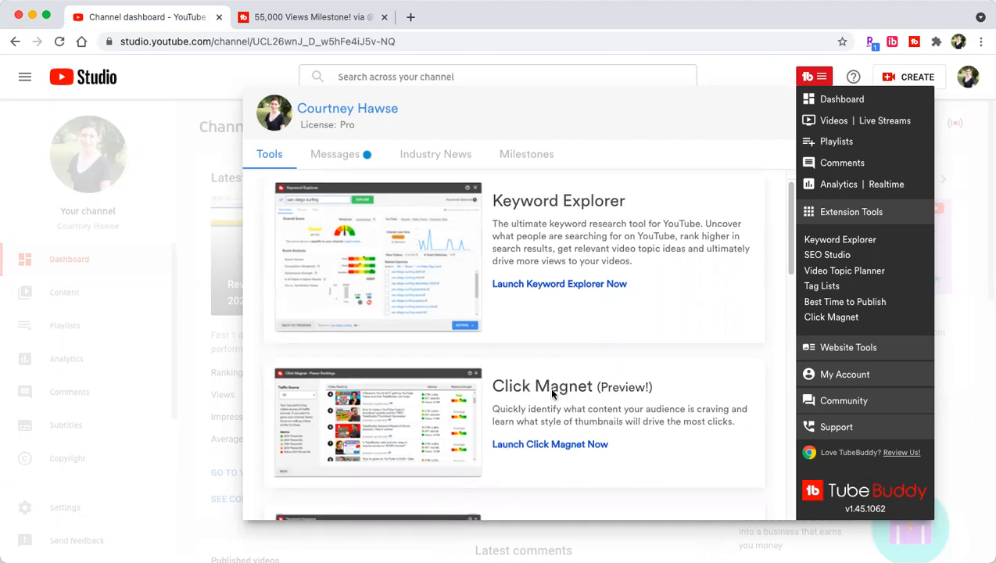
{"action": "scroll", "coordinate": [604, 416], "scroll_direction": "down", "scroll_amount": 6}
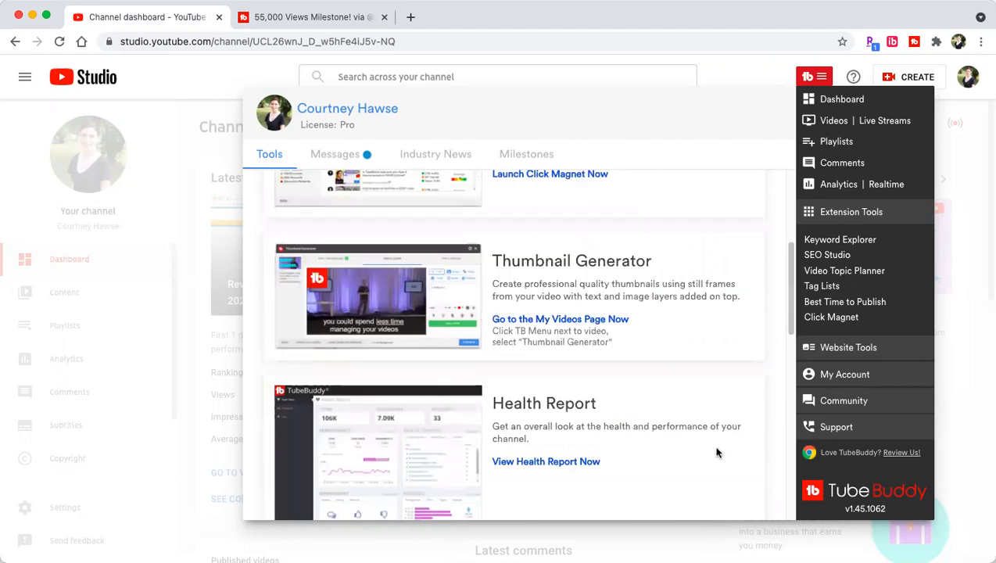
{"action": "scroll", "coordinate": [715, 453], "scroll_direction": "down", "scroll_amount": 2}
{"action": "scroll", "coordinate": [701, 430], "scroll_direction": "down", "scroll_amount": 3}
{"action": "scroll", "coordinate": [701, 432], "scroll_direction": "up", "scroll_amount": 9}
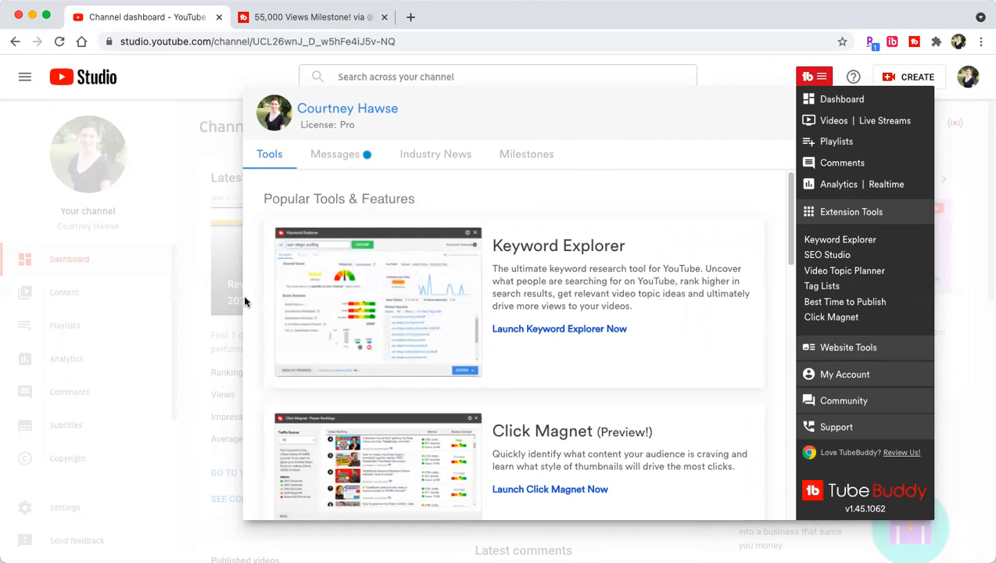
{"action": "left_click", "coordinate": [860, 108]}
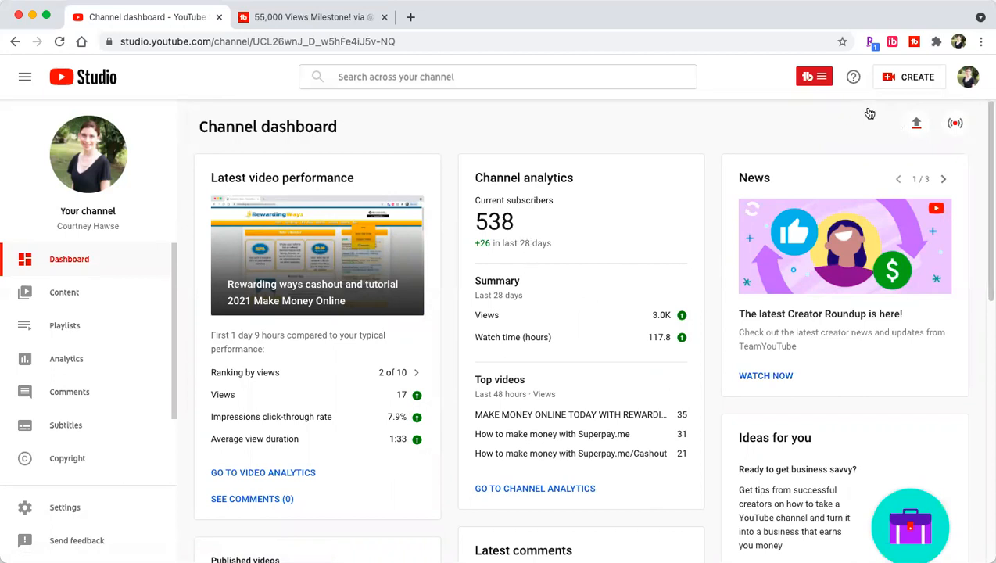
{"action": "left_click", "coordinate": [819, 84]}
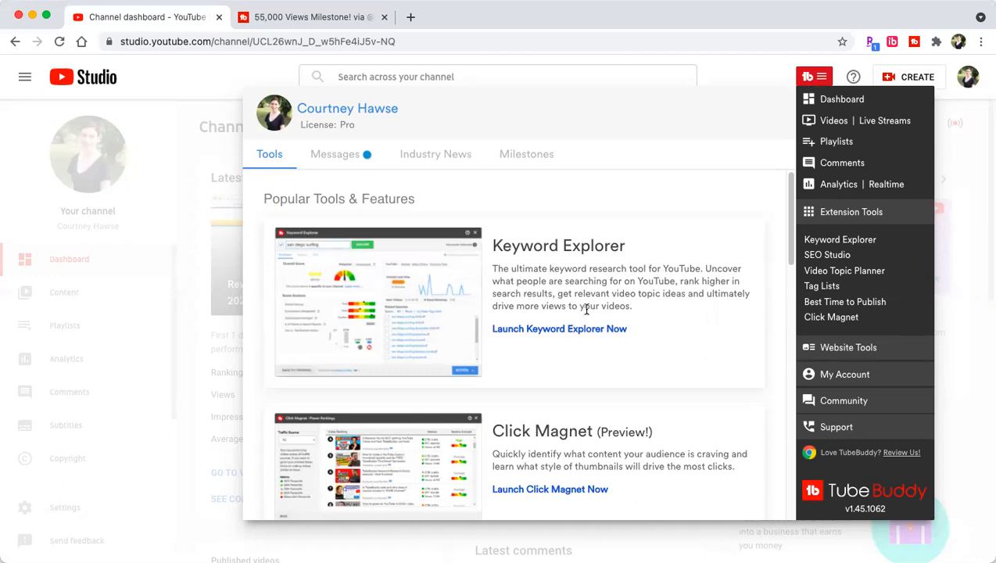
{"action": "left_click", "coordinate": [539, 329]}
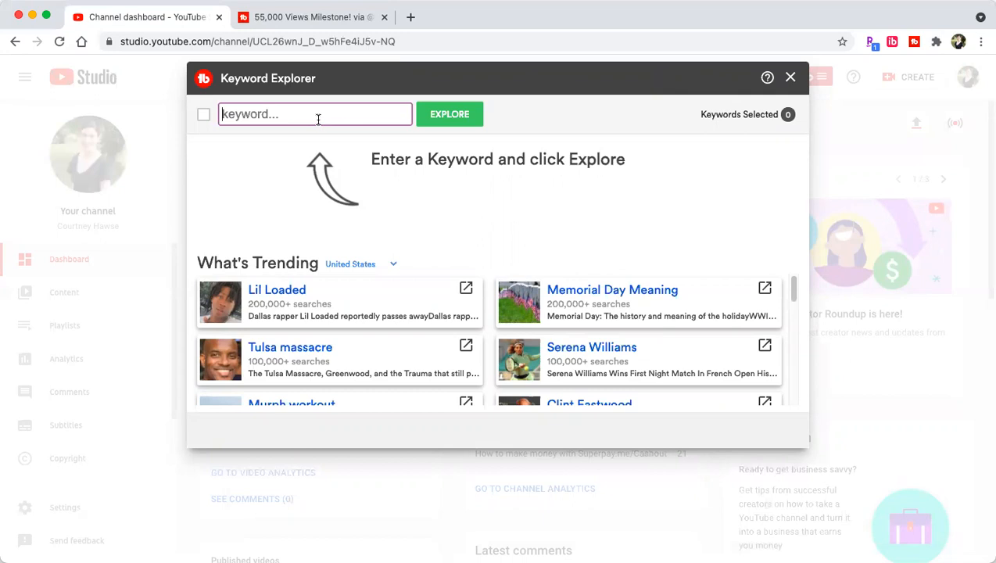
Explore the suggested keyword "make money online" and compare its weighted and unweighted overall scores.
{"action": "type", "text": "make"}
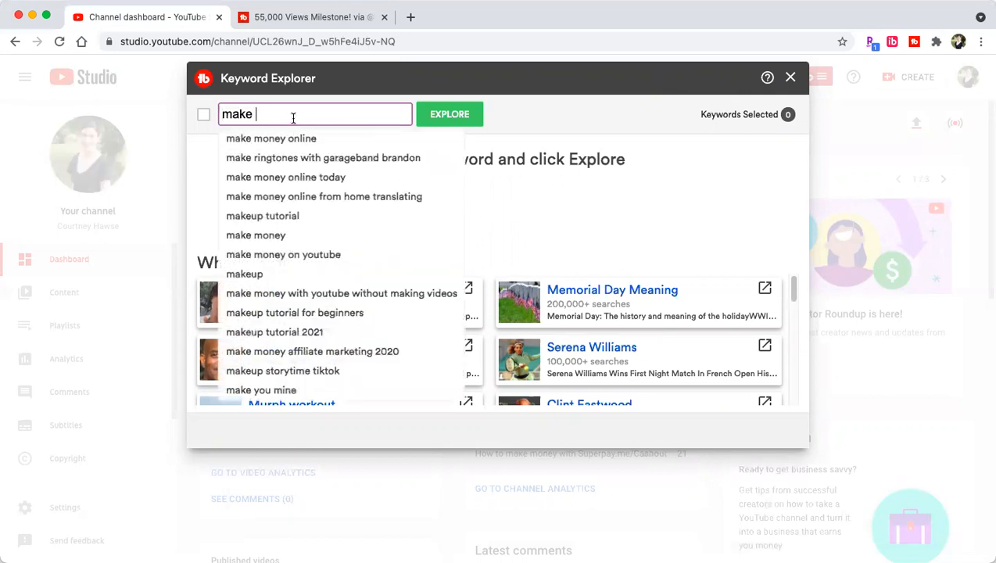
{"action": "left_click", "coordinate": [308, 141]}
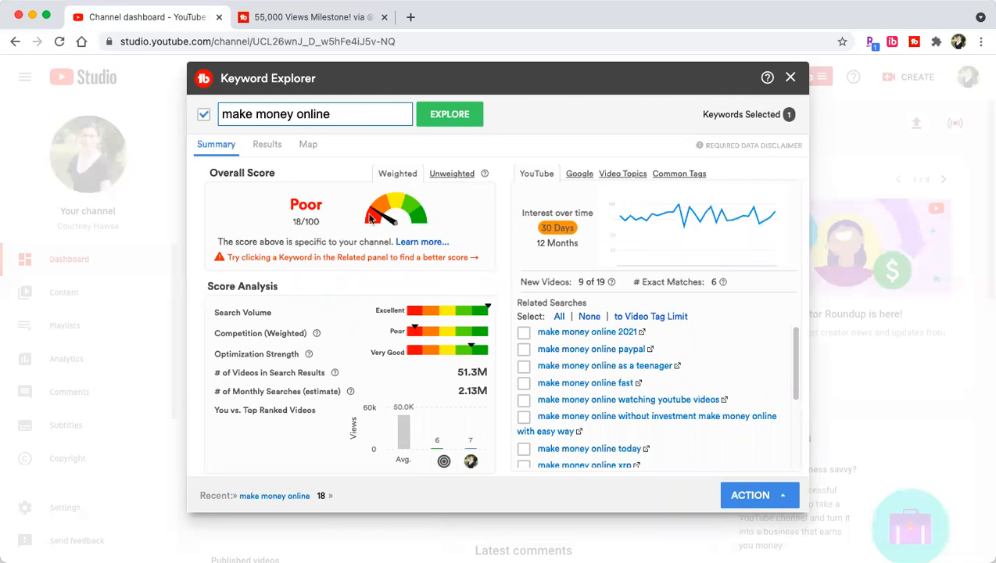
{"action": "left_click", "coordinate": [446, 178]}
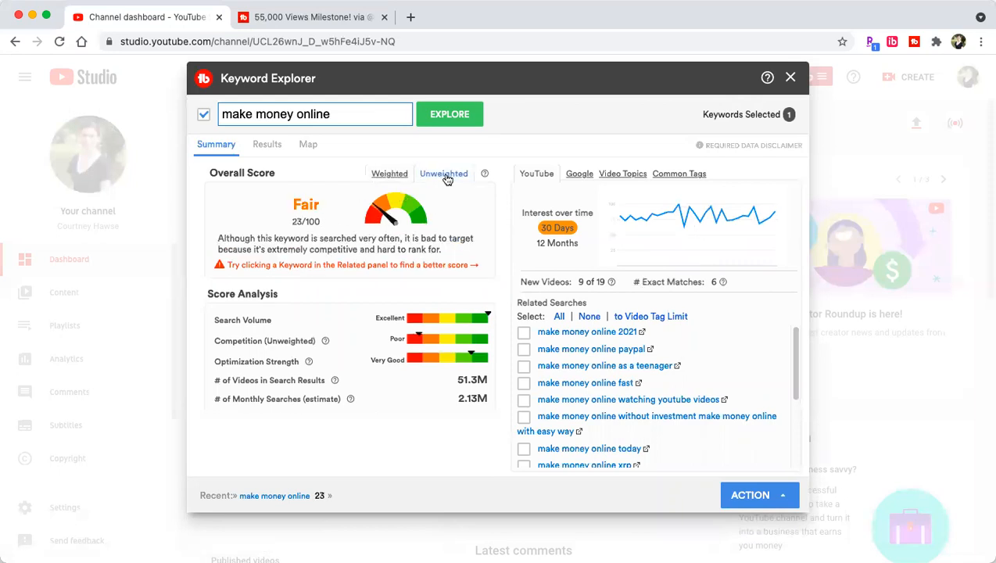
{"action": "left_click", "coordinate": [385, 172]}
Explore the keyword "make money online 2021" and its related search "make money online 2021 paypal".
{"action": "left_click", "coordinate": [370, 115]}
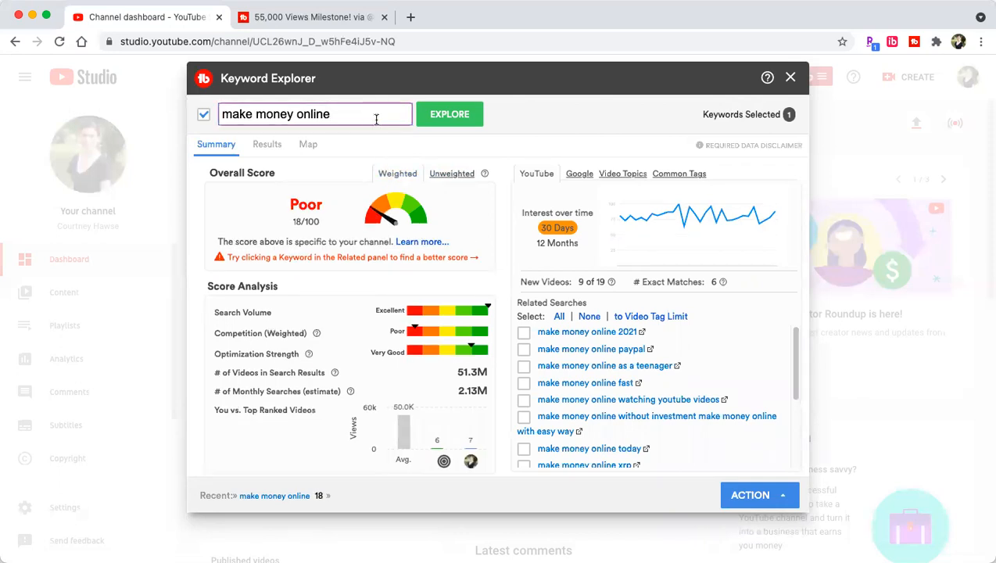
{"action": "type", "text": "2021"}
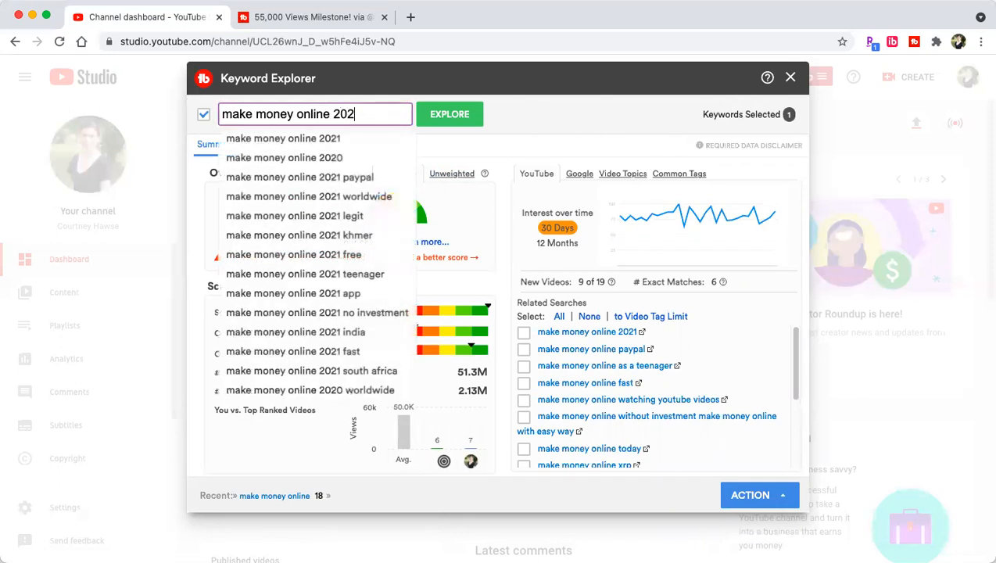
{"action": "key", "text": "Return"}
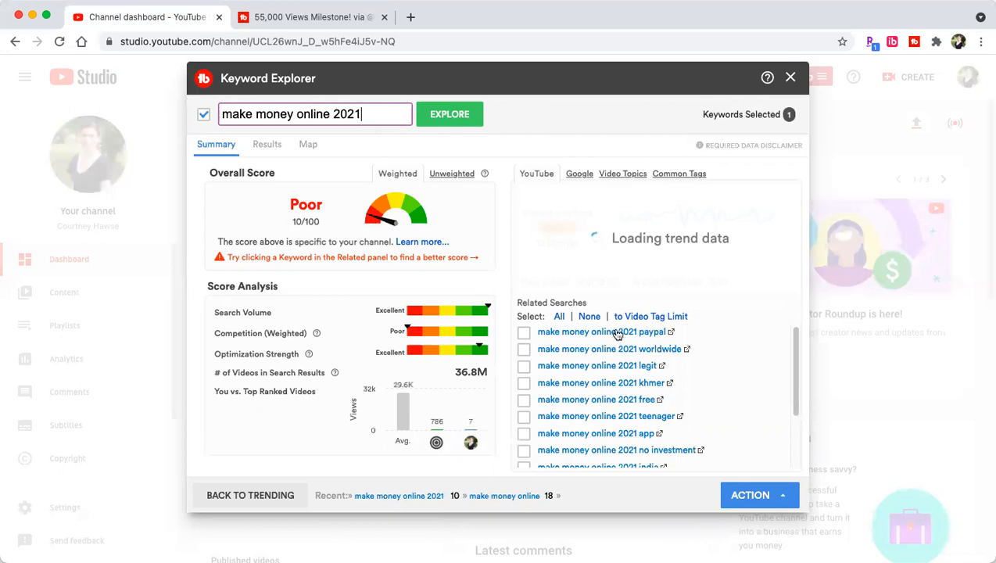
{"action": "left_click", "coordinate": [618, 334]}
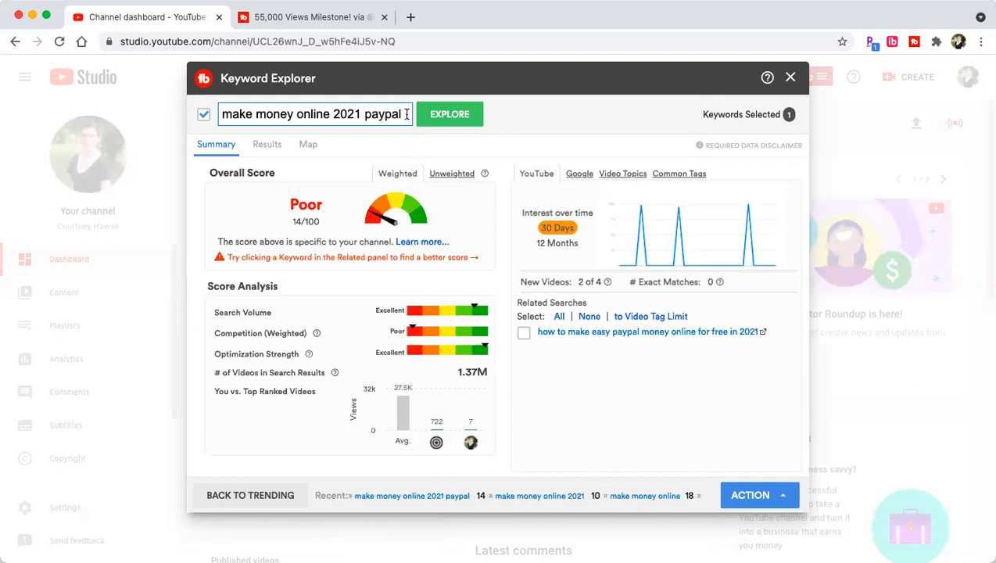
Rework the keyword and explore the suggested phrase "make money in 2021 online".
{"action": "left_click_drag", "start_coordinate": [403, 114], "coordinate": [298, 115]}
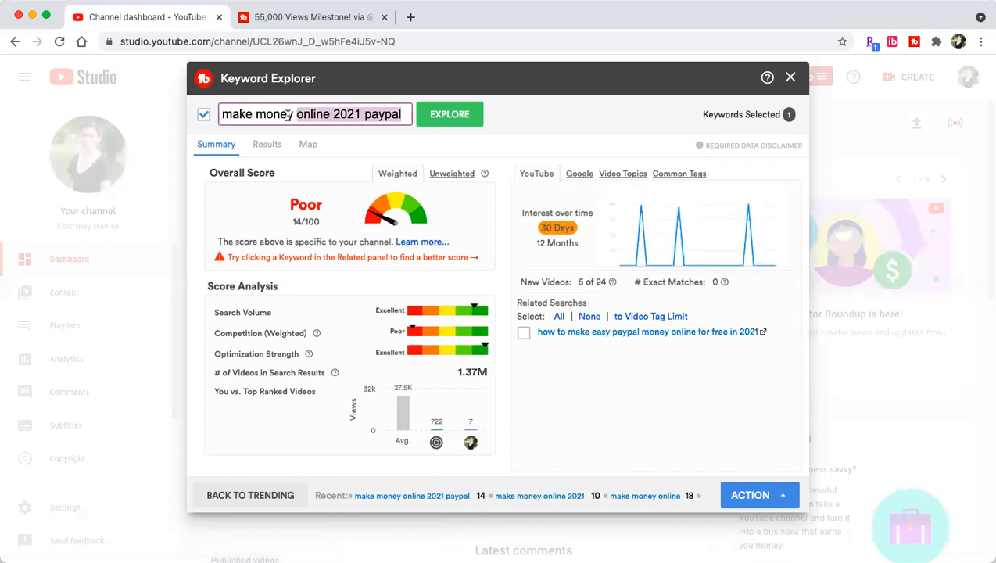
{"action": "type", "text": "in2021"}
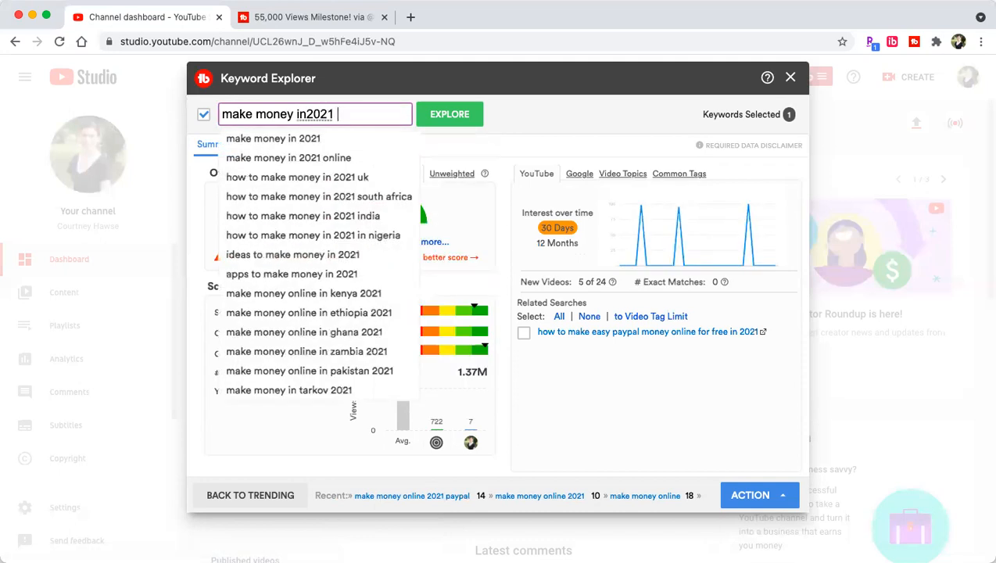
{"action": "left_click", "coordinate": [340, 159]}
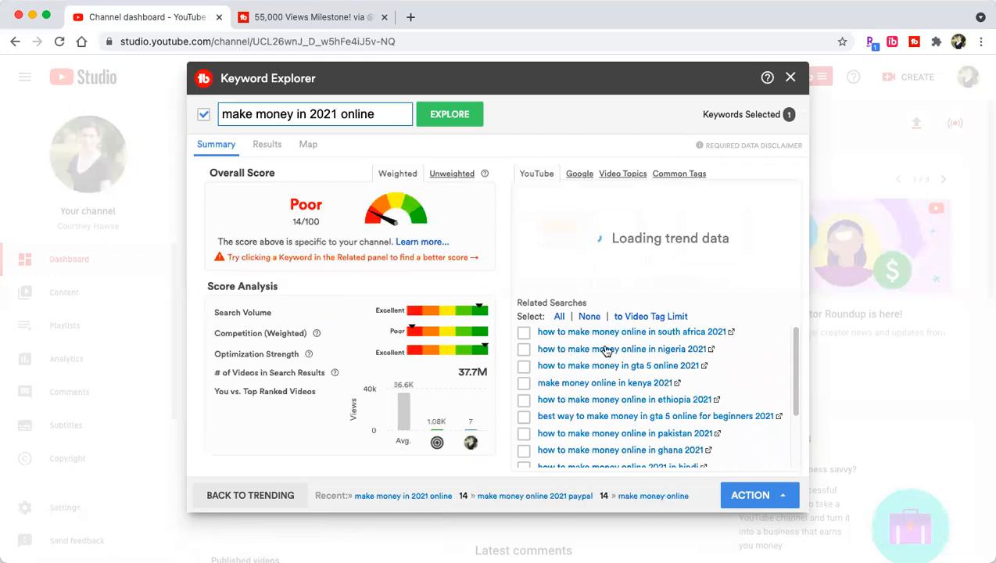
Explore "ways to make money online in 2021" from the related searches.
{"action": "scroll", "coordinate": [632, 393], "scroll_direction": "down", "scroll_amount": 1}
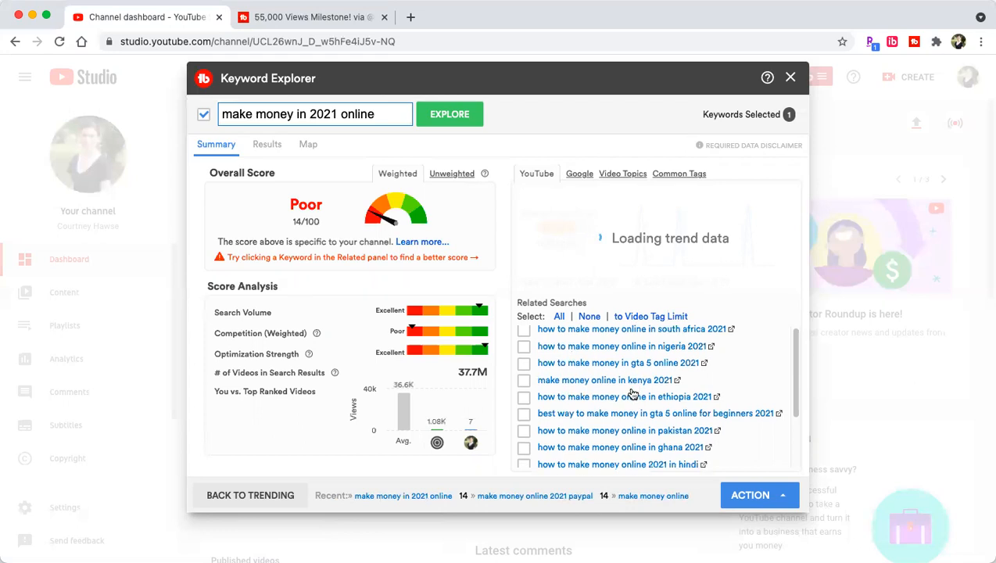
{"action": "scroll", "coordinate": [634, 403], "scroll_direction": "down", "scroll_amount": 2}
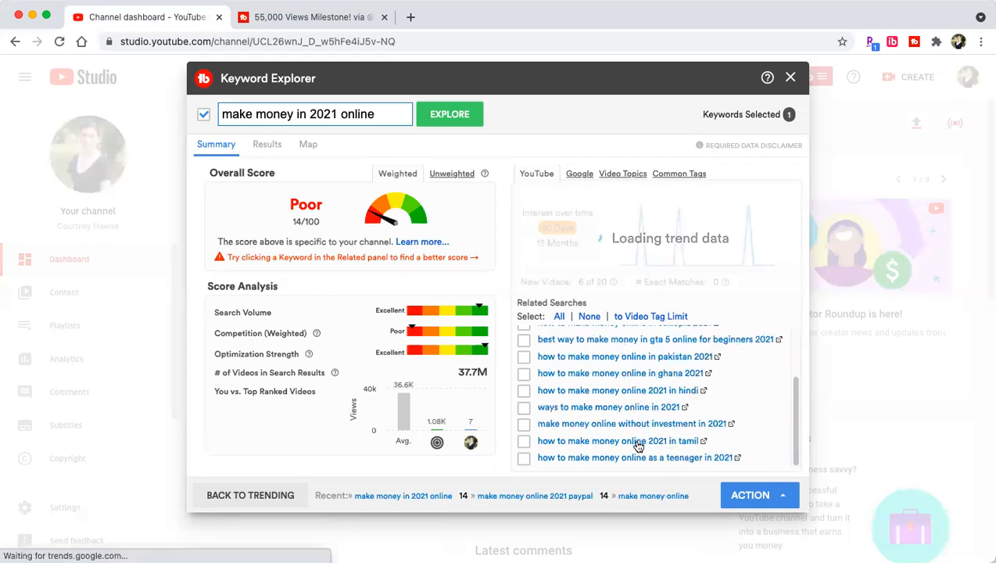
{"action": "left_click", "coordinate": [617, 408]}
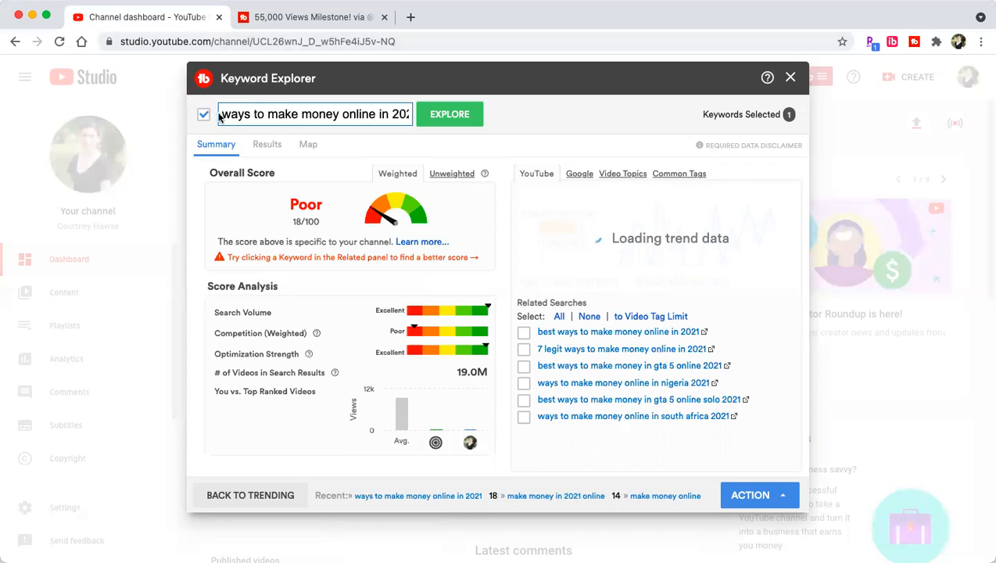
Replace the keyword with "clickfunnels" and explore the suggested phrase "clickfunnels review".
{"action": "triple_click", "coordinate": [408, 114]}
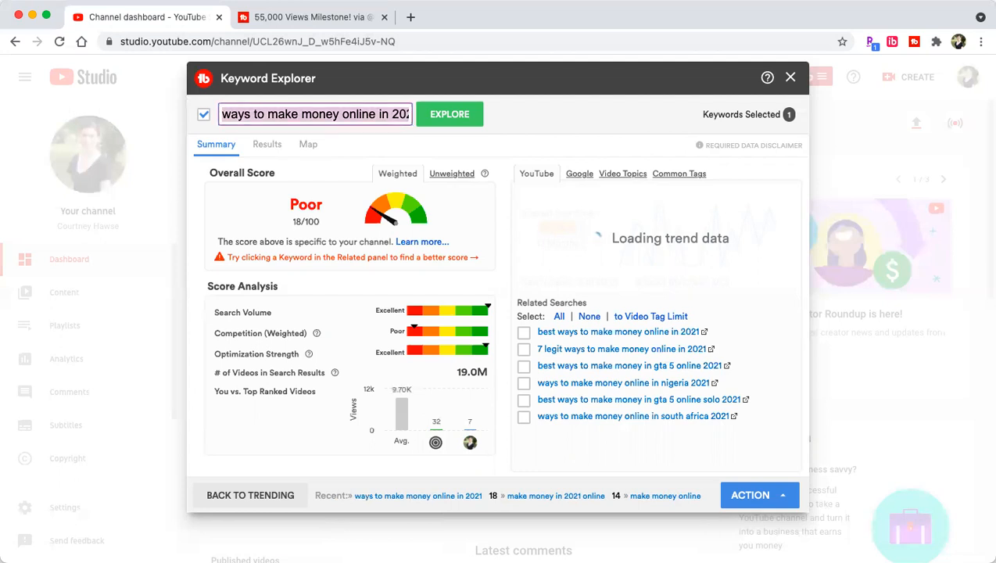
{"action": "key", "text": "BackSpace"}
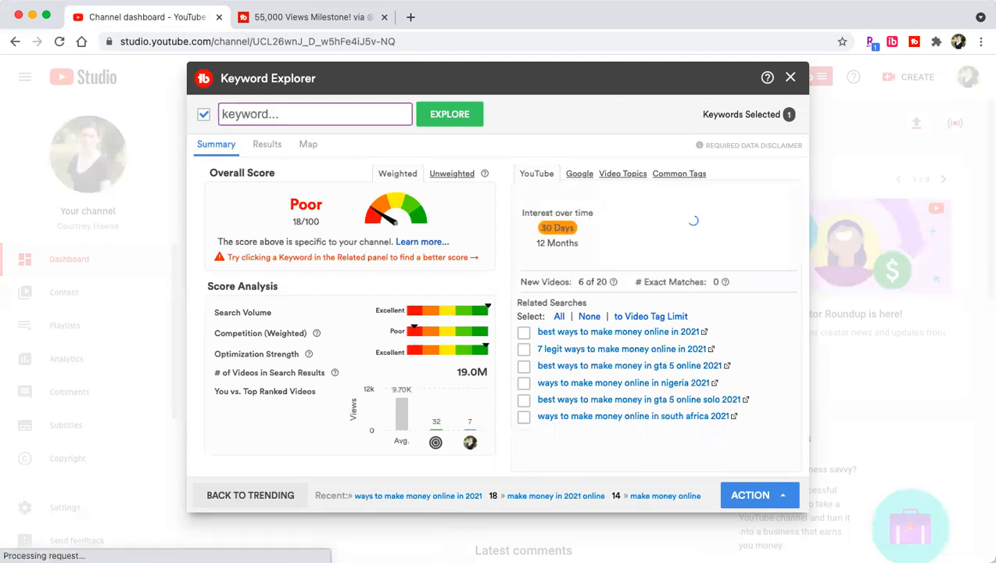
{"action": "type", "text": "clickfunnels"}
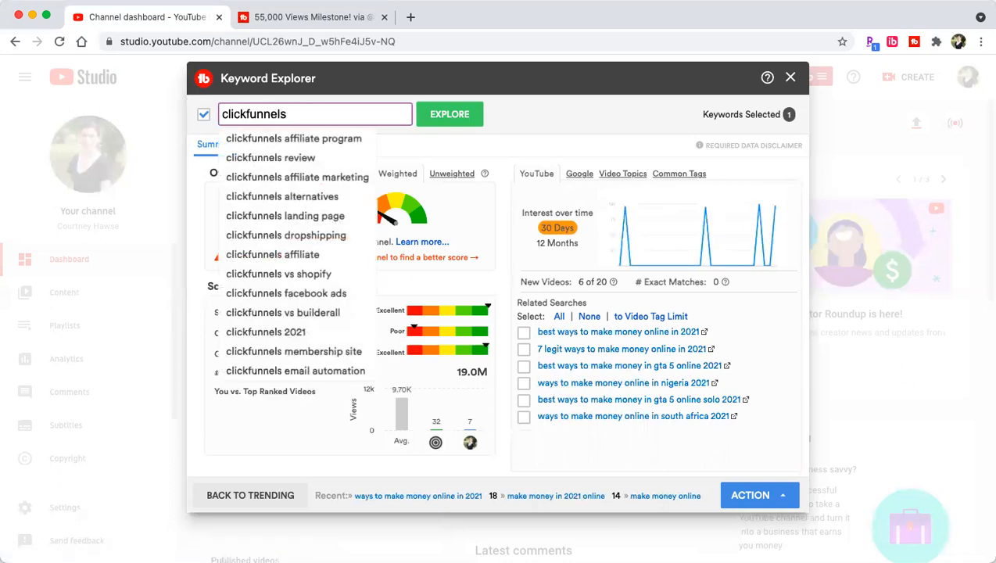
{"action": "left_click", "coordinate": [311, 158]}
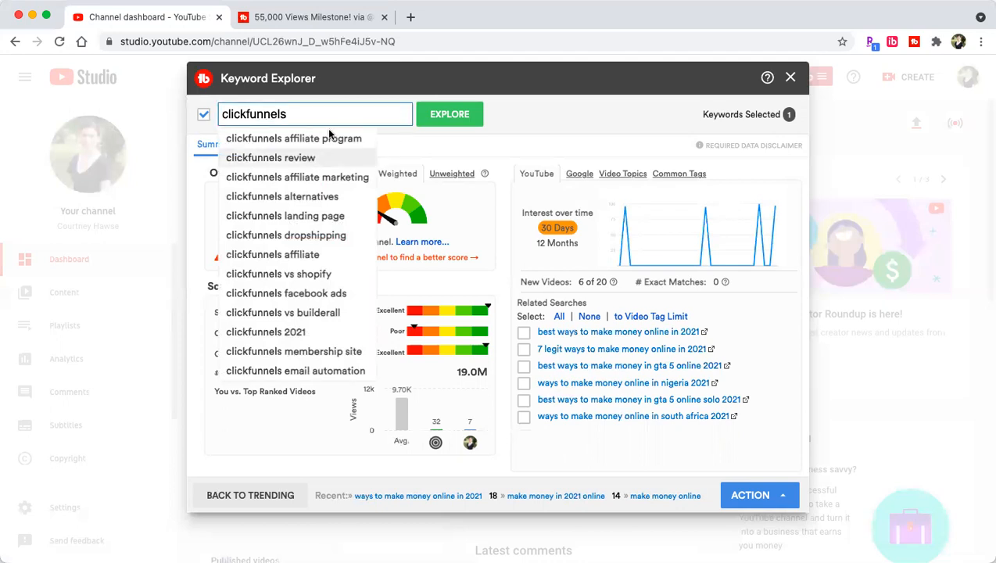
Add the year to the keyword and explore "clickfunnels review 2021".
{"action": "left_click", "coordinate": [346, 115]}
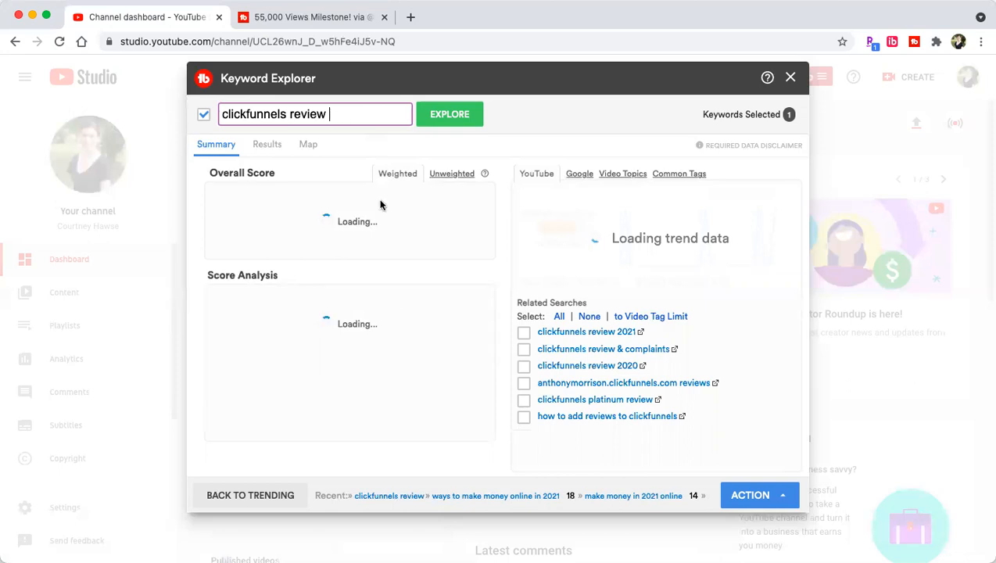
{"action": "type", "text": "2021"}
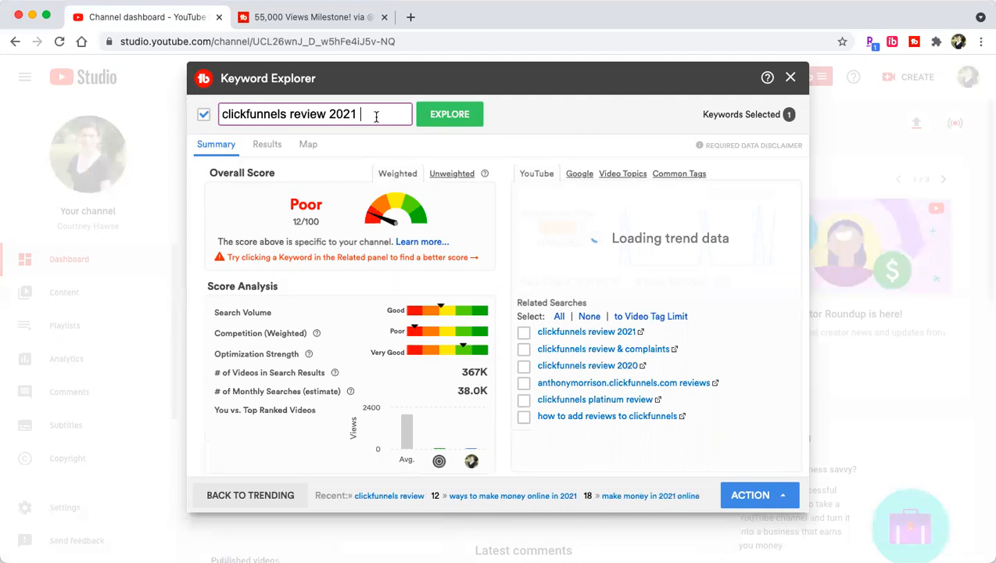
{"action": "left_click", "coordinate": [445, 125]}
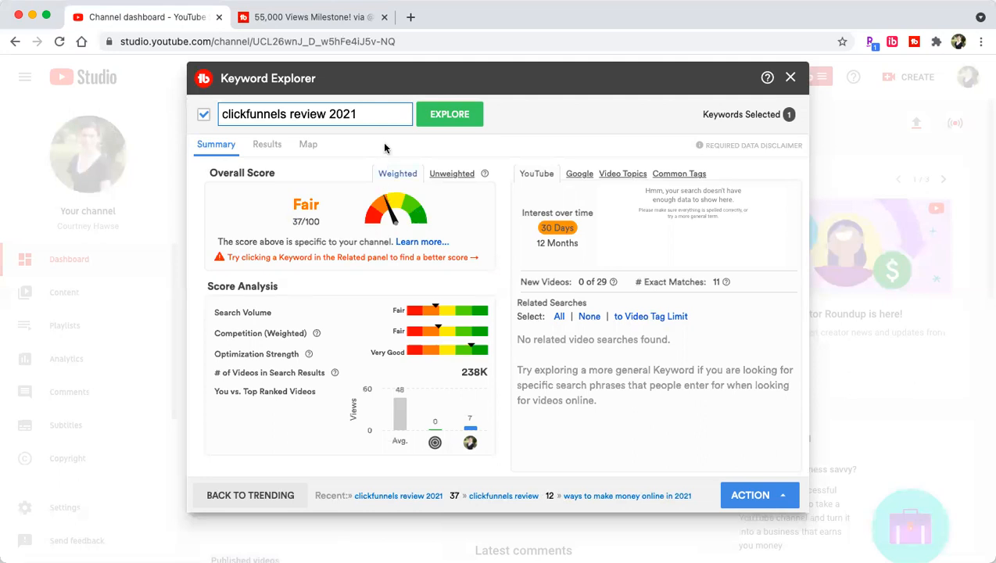
Extend the keyword to "clickfunnels review and tutorial 2021" and explore it.
{"action": "left_click", "coordinate": [383, 112]}
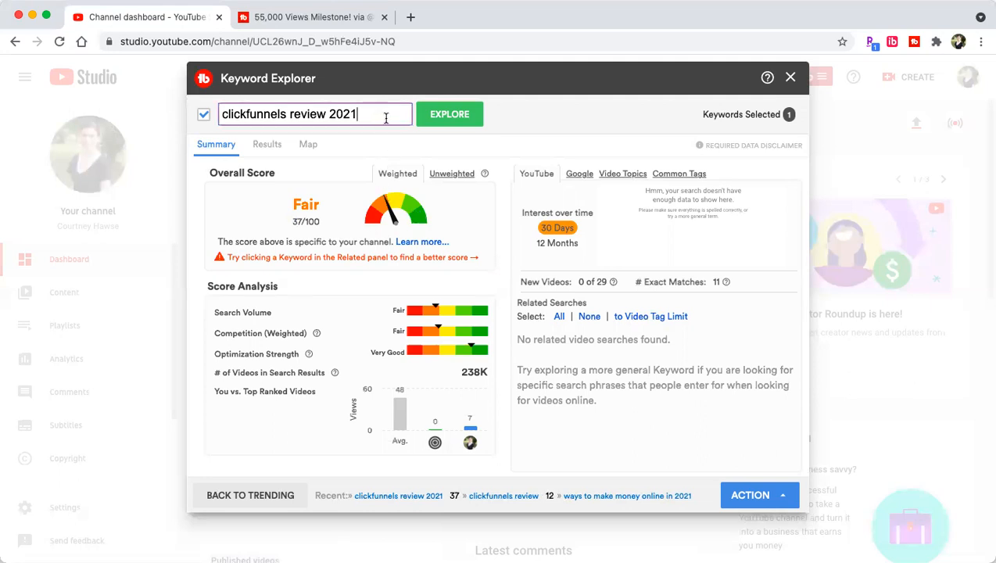
{"action": "key", "text": "BackSpace"}
{"action": "key", "text": "BackSpace"}
{"action": "key", "text": "BackSpace"}
{"action": "key", "text": "BackSpace"}
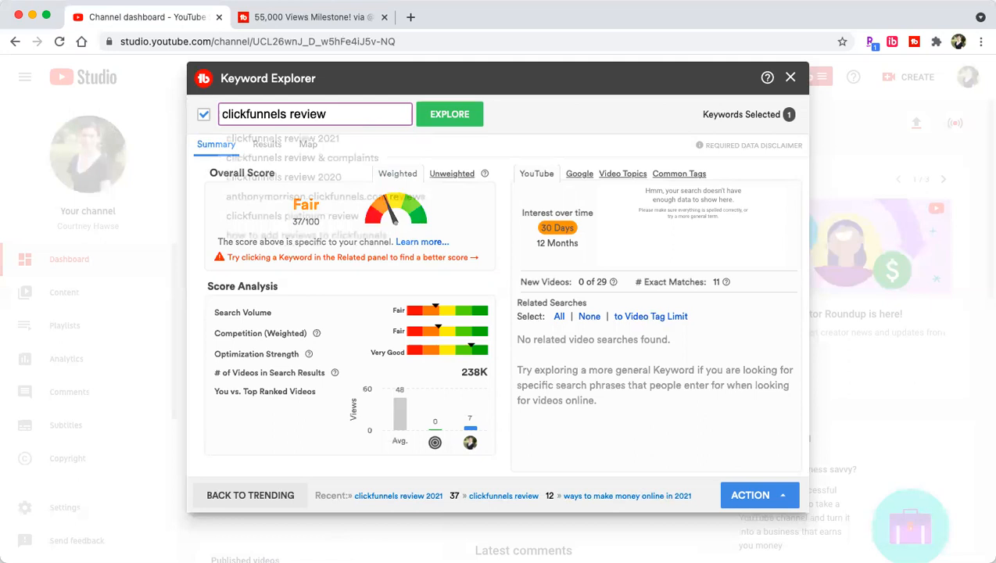
{"action": "type", "text": "and tut"}
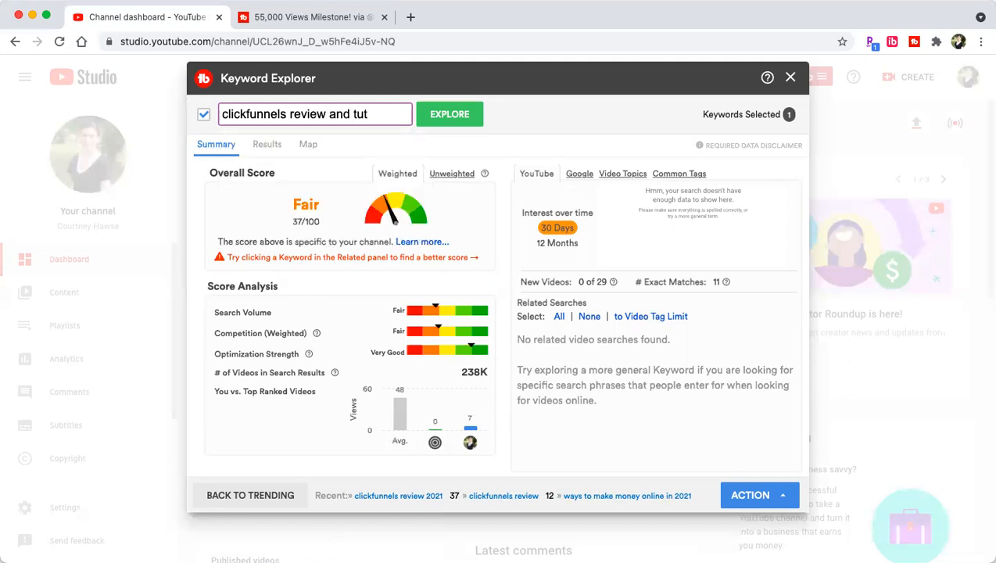
{"action": "type", "text": "orial 2021"}
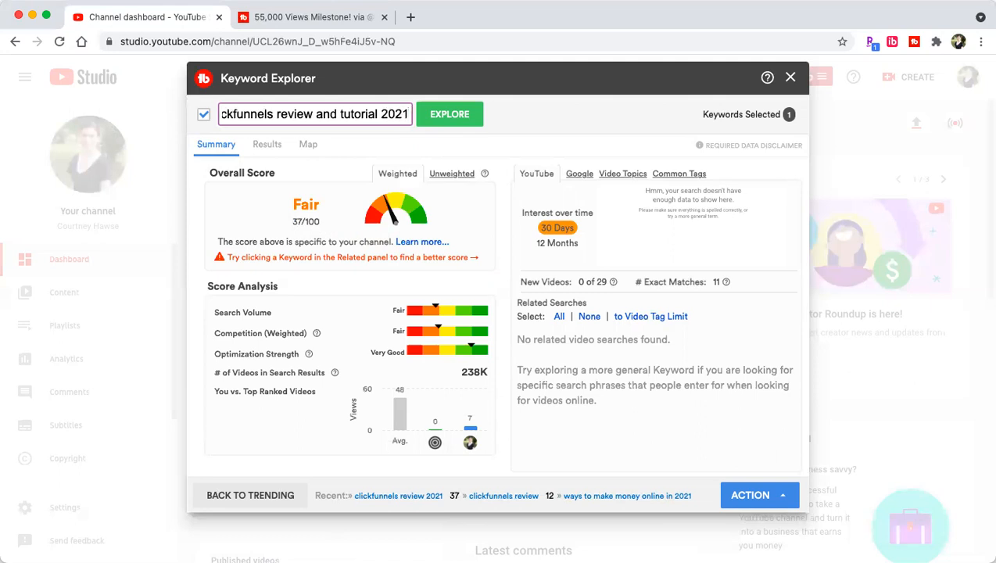
{"action": "key", "text": "Return"}
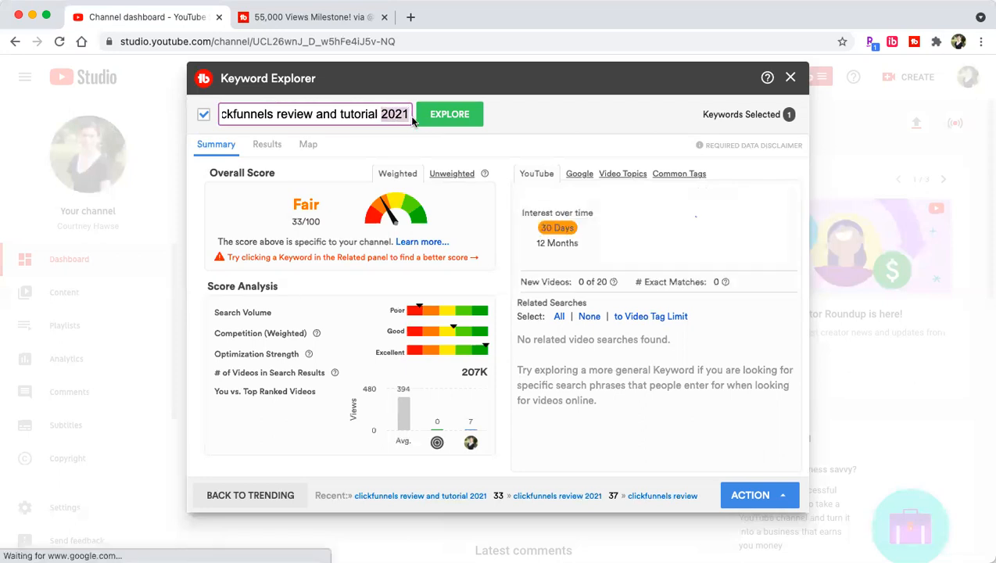
Swap the year for "bonus" and explore "clickfunnels review and tutorial bonus".
{"action": "key", "text": "BackSpace"}
{"action": "type", "text": "bonus"}
{"action": "key", "text": "Return"}
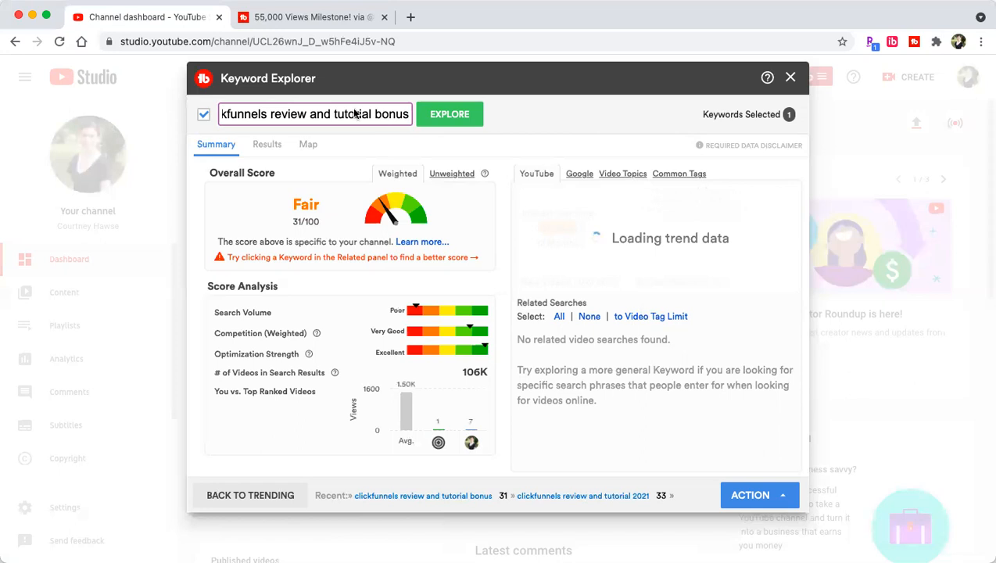
Cut the keyword back to "clickfunnels" and explore the suggested phrase "clickfunnels 2021".
{"action": "left_click", "coordinate": [271, 114]}
{"action": "left_click", "coordinate": [406, 116], "text": "shift"}
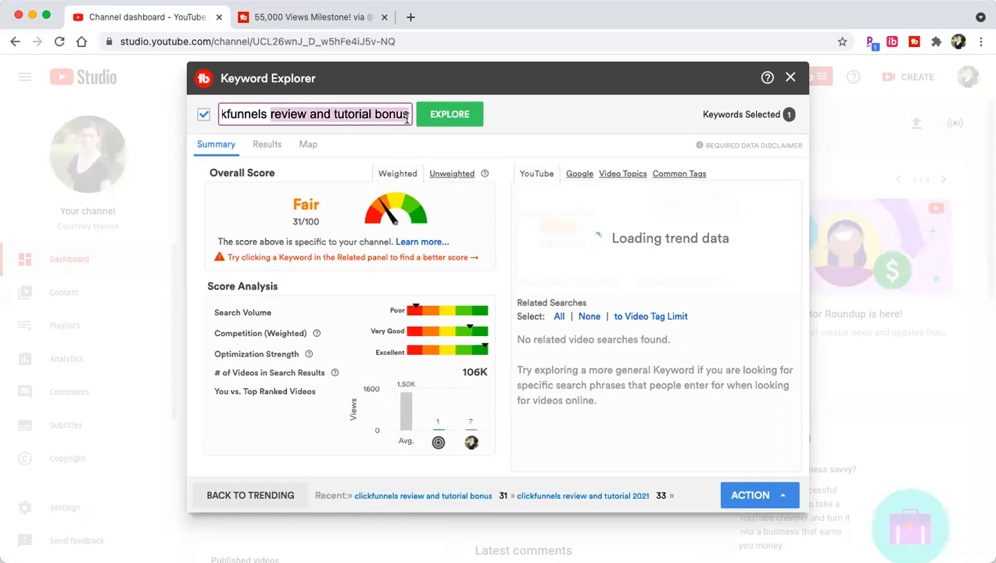
{"action": "key", "text": "BackSpace"}
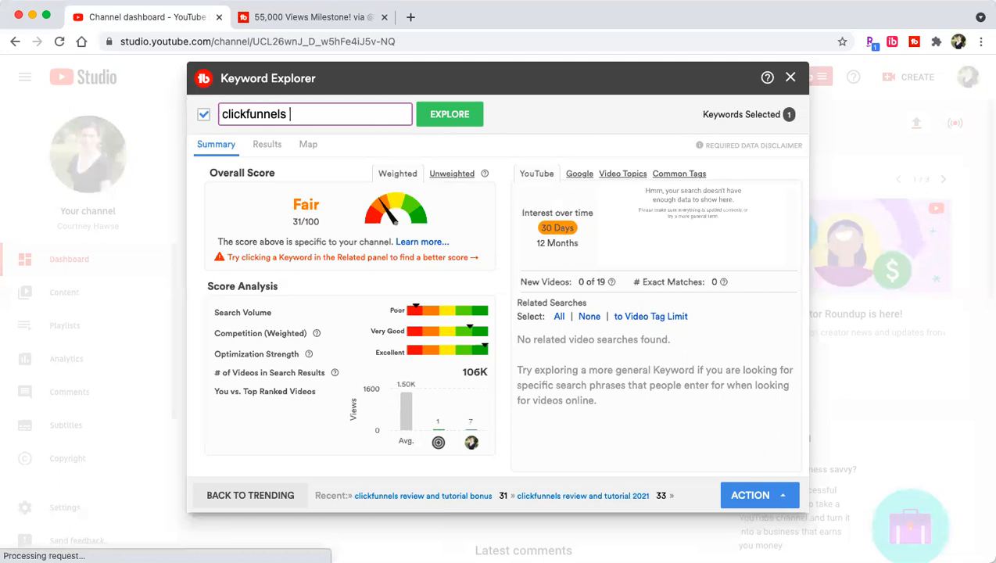
{"action": "key", "text": "BackSpace"}
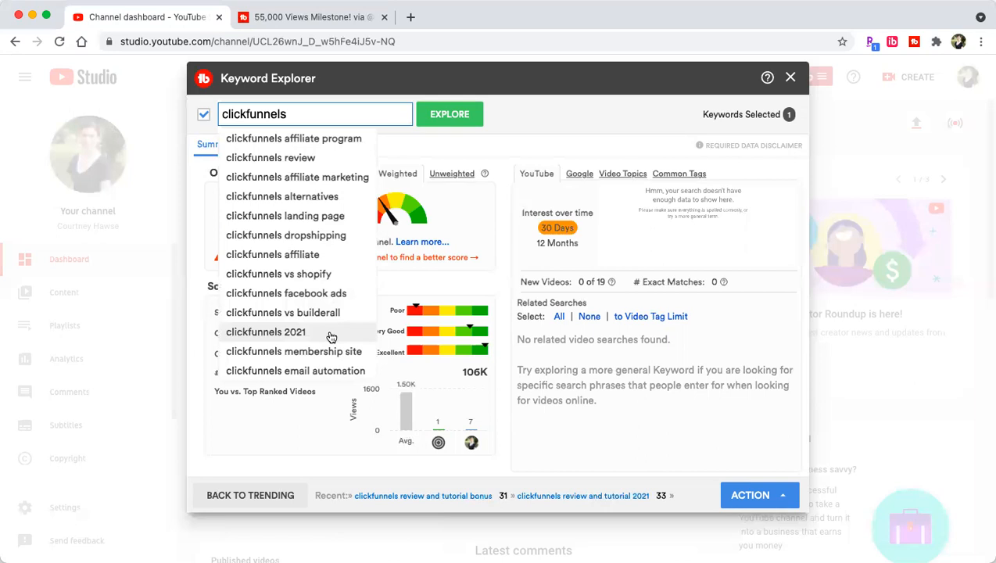
{"action": "left_click", "coordinate": [284, 334]}
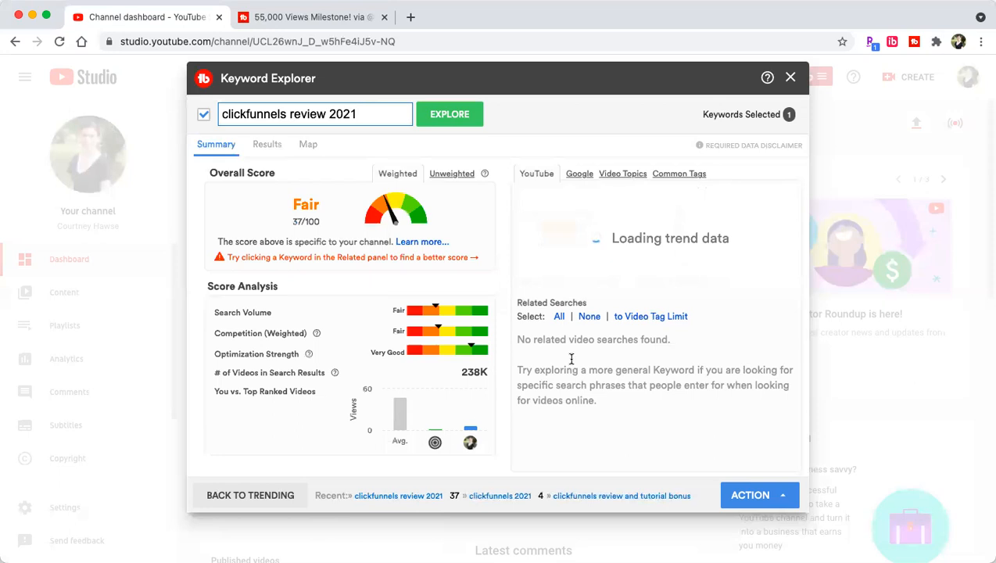
Add "tutorial" to the end of the keyword and explore "clickfunnels review 2021 tutorial".
{"action": "left_click", "coordinate": [379, 111]}
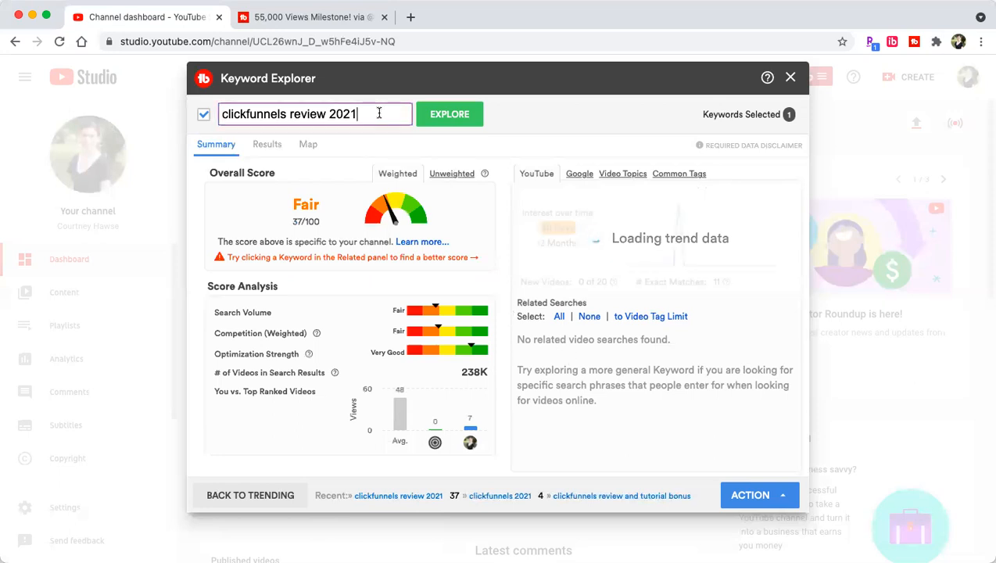
{"action": "type", "text": "ti"}
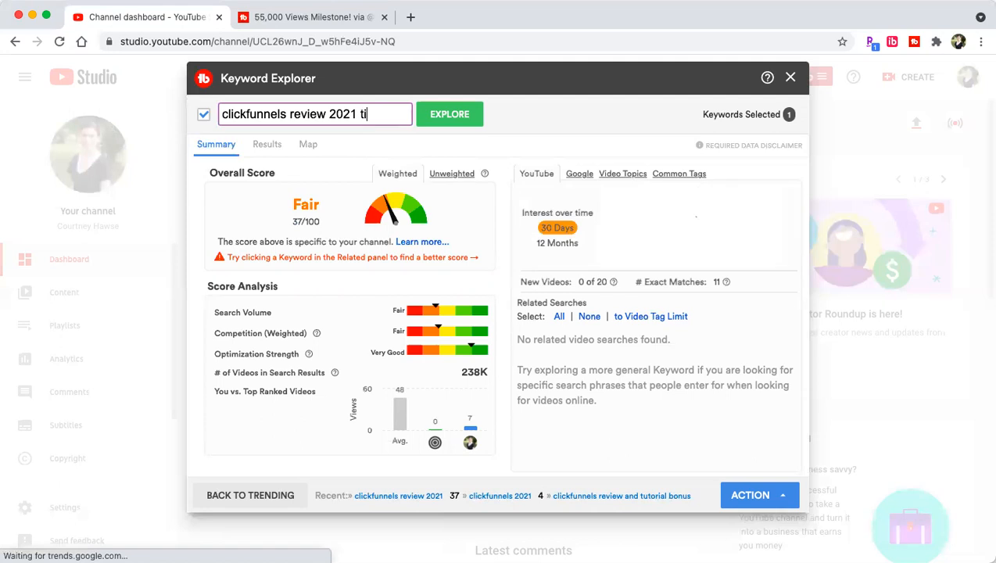
{"action": "key", "text": "BackSpace"}
{"action": "type", "text": "ut"}
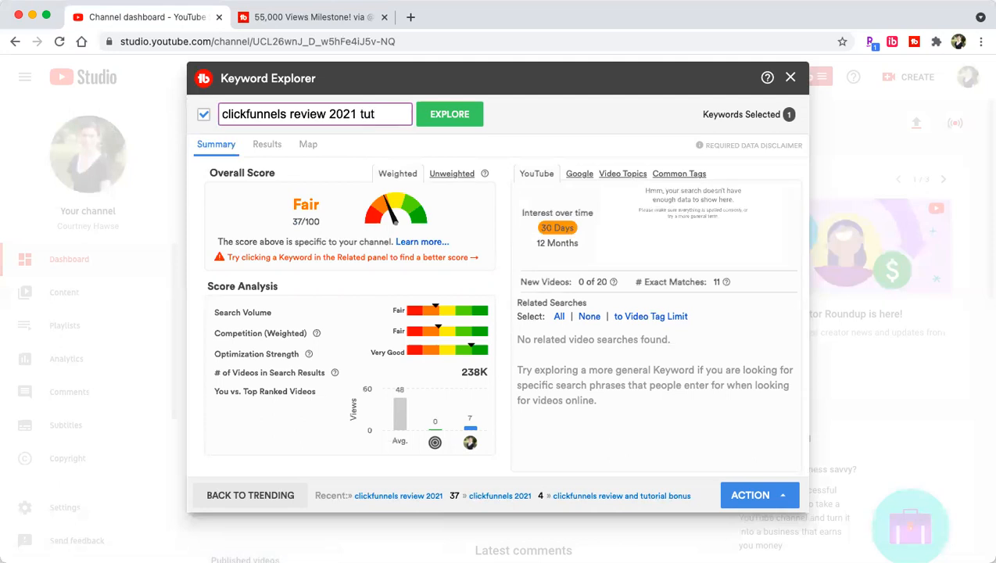
{"action": "type", "text": "o"}
{"action": "key", "text": "Return"}
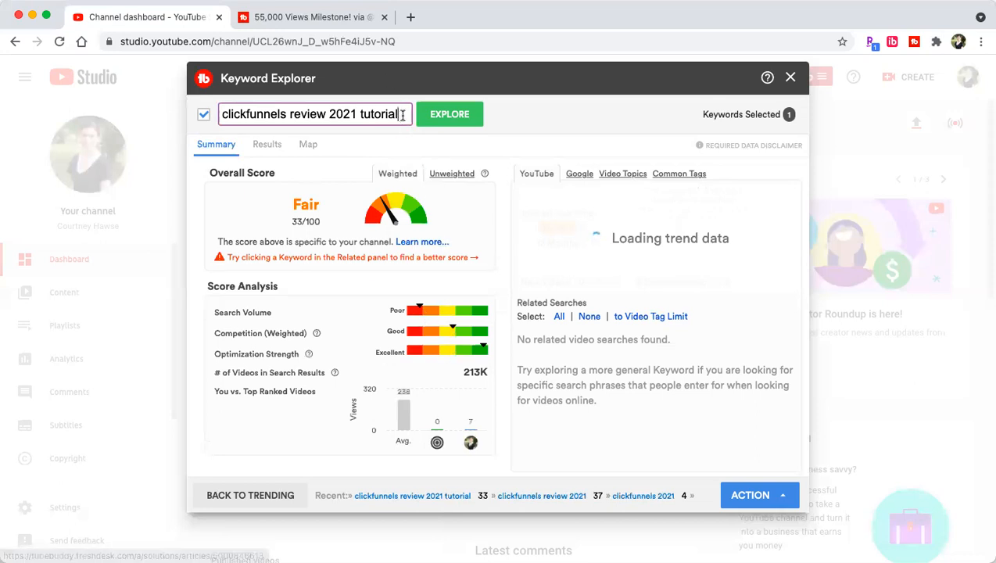
Replace the whole keyword with "prizerebel tutorial 2021" and explore it.
{"action": "left_click_drag", "start_coordinate": [401, 116], "coordinate": [199, 97]}
{"action": "key", "text": "BackSpace"}
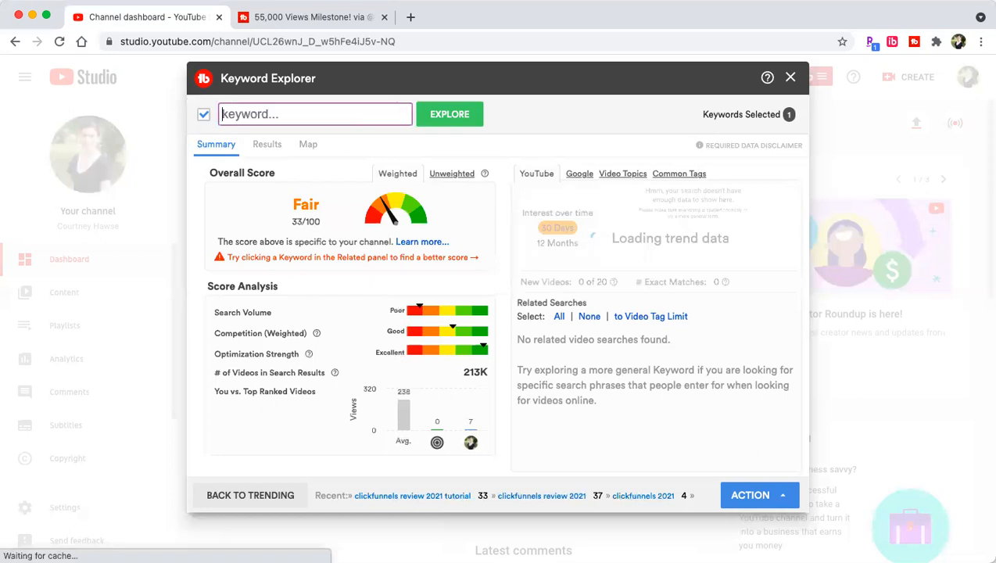
{"action": "type", "text": "pr"}
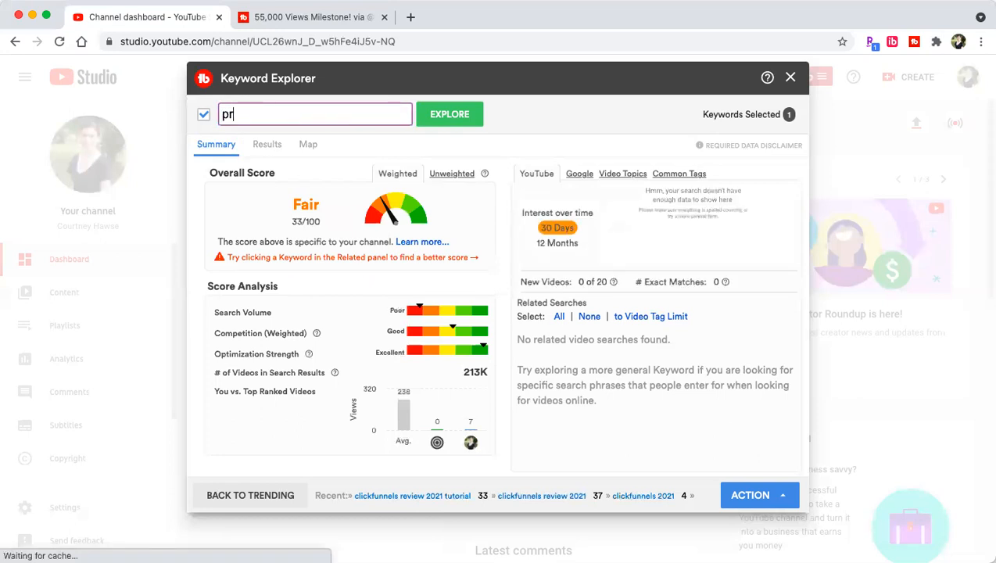
{"action": "type", "text": "izereb"}
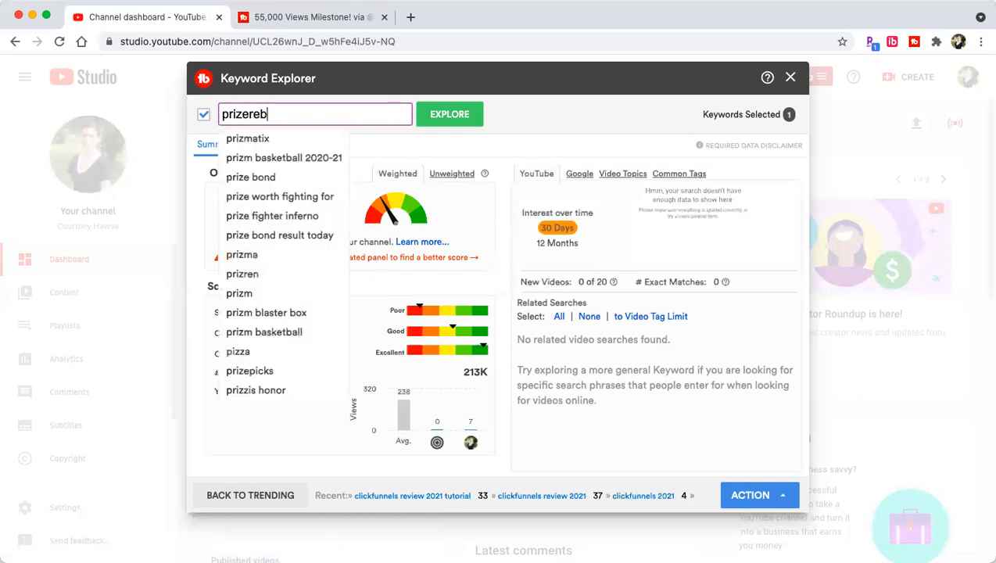
{"action": "type", "text": "el t"}
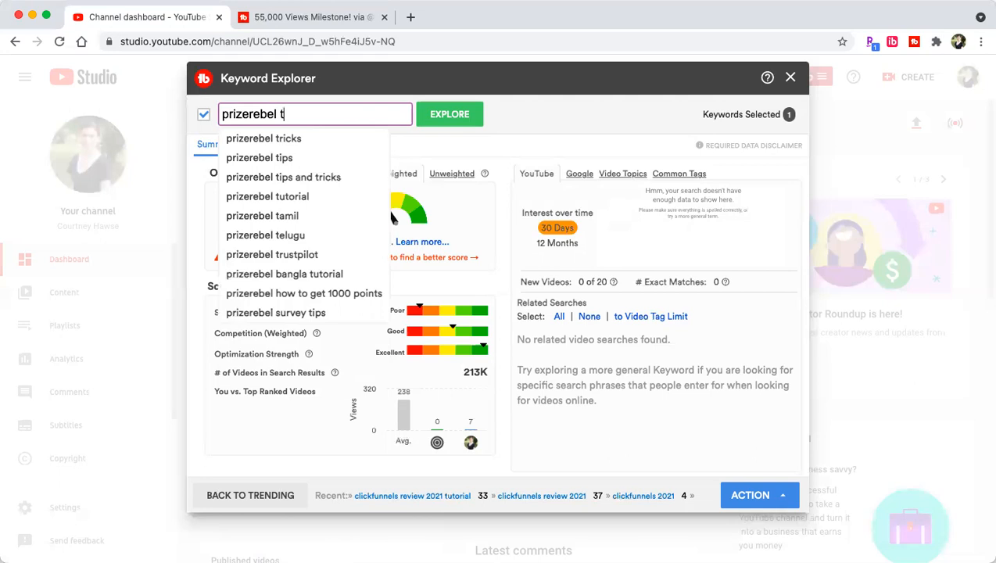
{"action": "type", "text": "ut"}
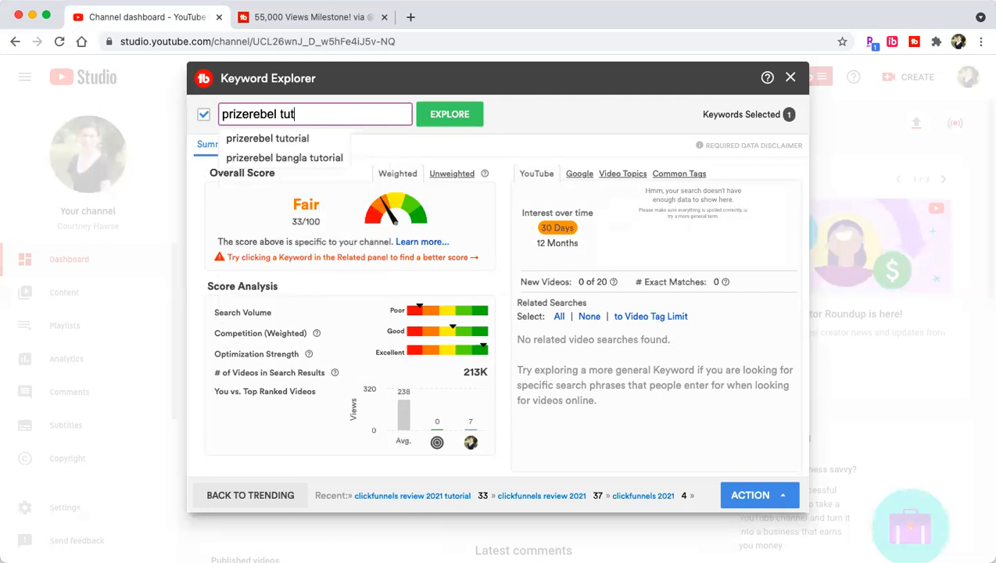
{"action": "type", "text": "orial 2021"}
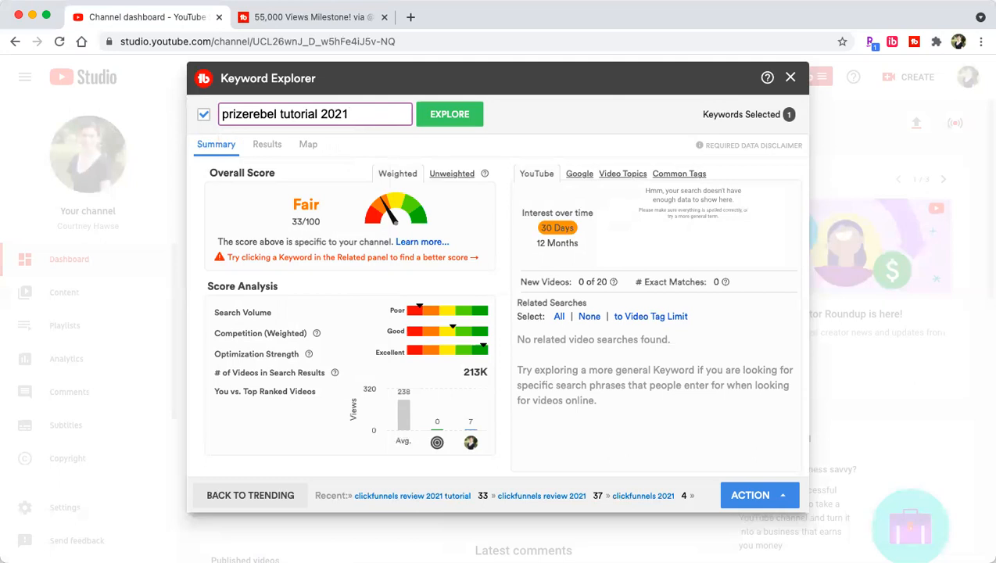
{"action": "key", "text": "Return"}
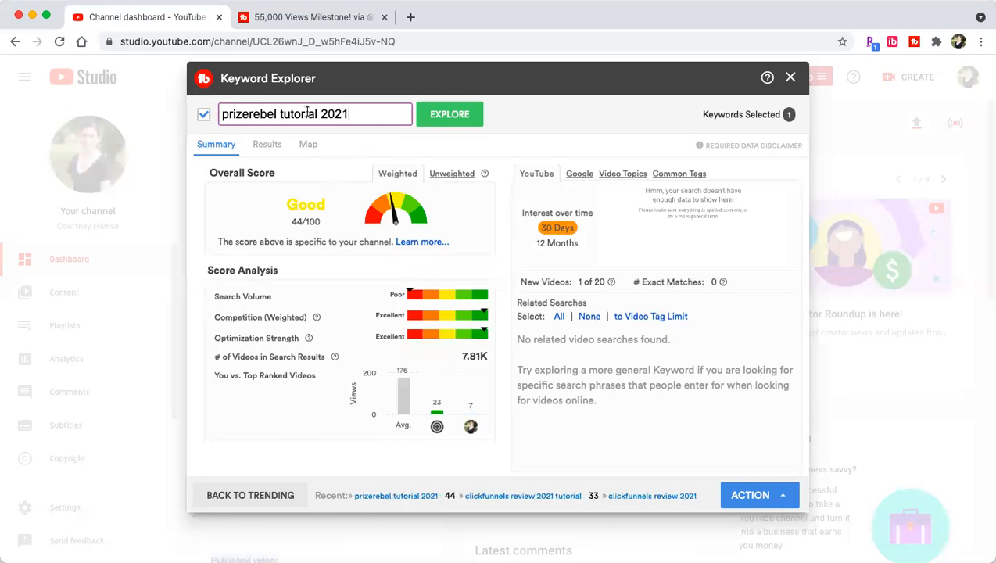
Swap "tutorial" for "tips and tricks" in the keyword and explore "prizerebel tips and tricks 2021".
{"action": "left_click_drag", "start_coordinate": [318, 113], "coordinate": [280, 116]}
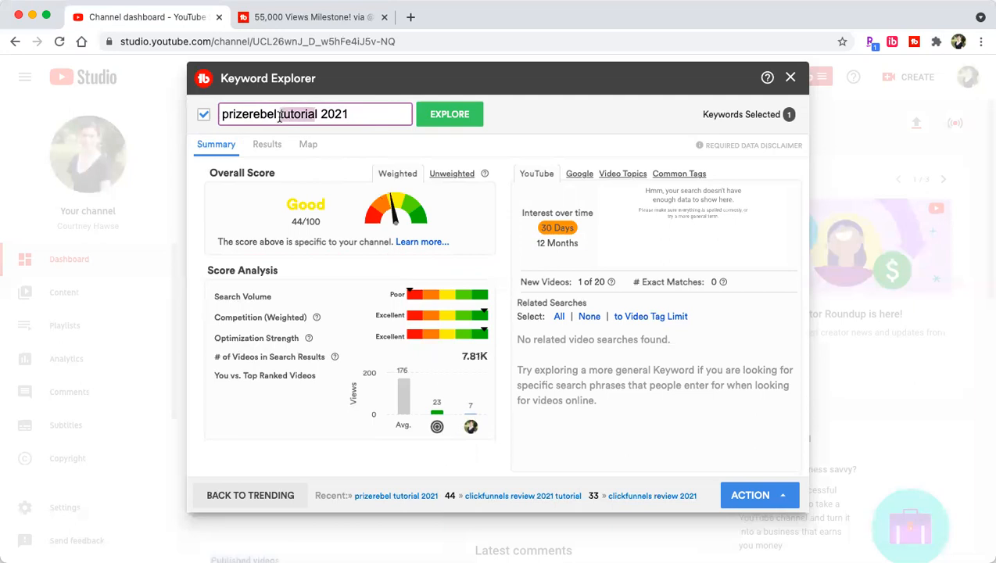
{"action": "type", "text": "tips an"}
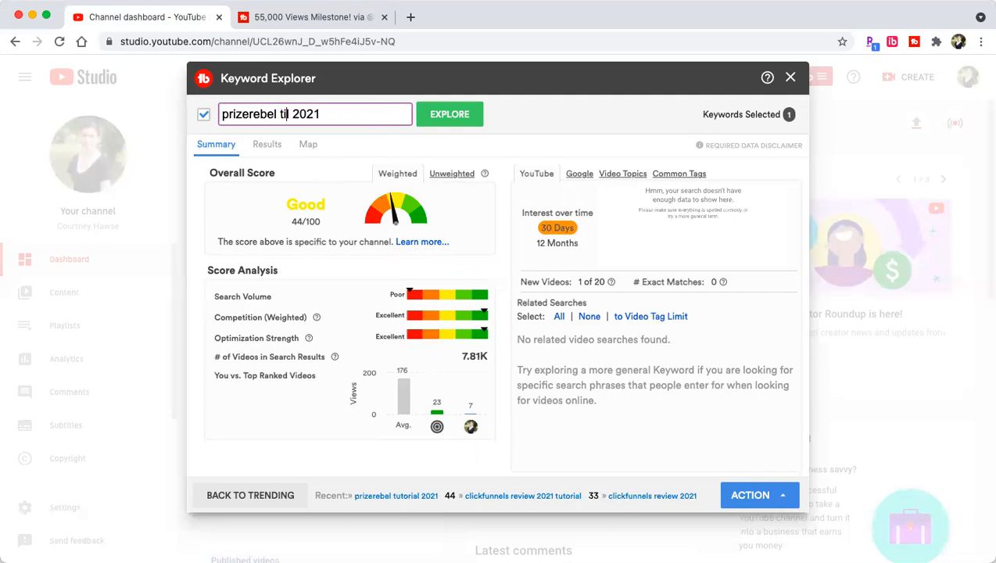
{"action": "type", "text": "d tr"}
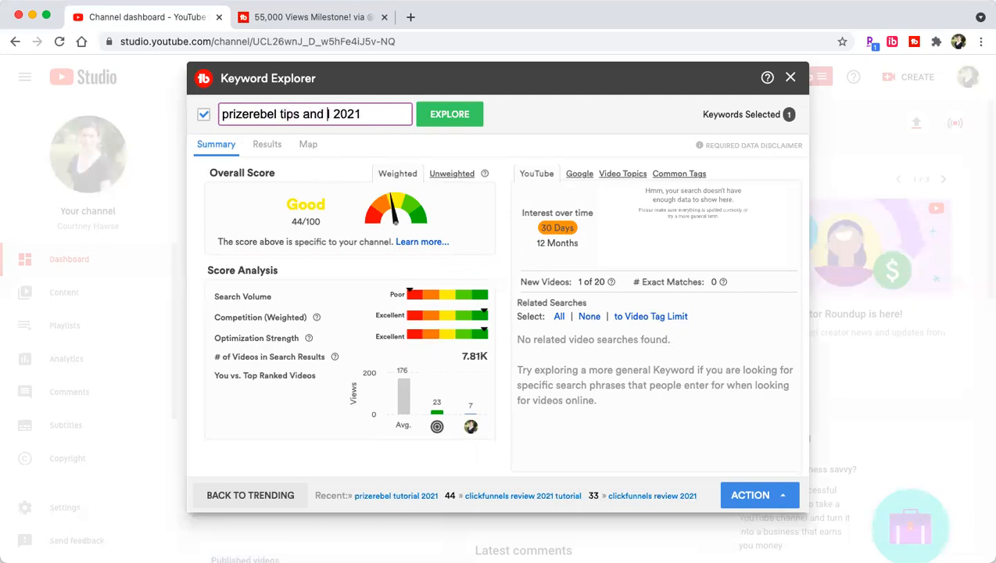
{"action": "type", "text": "icks"}
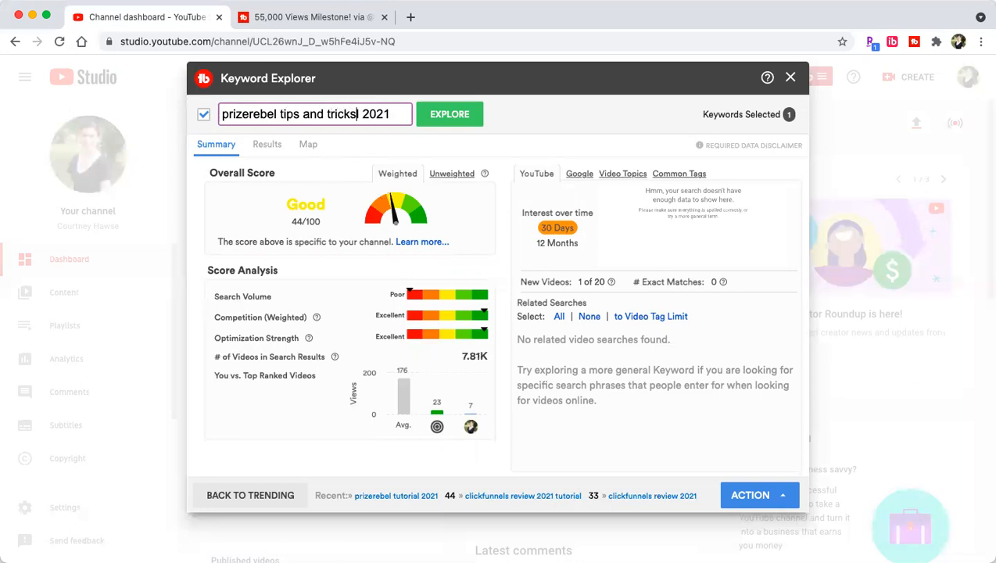
{"action": "key", "text": "Return"}
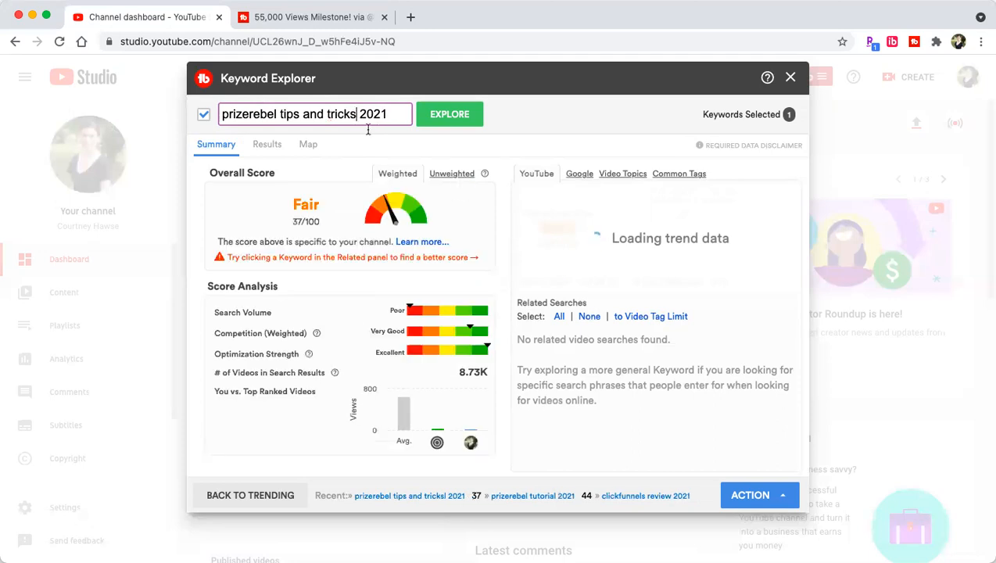
{"action": "left_click", "coordinate": [464, 125]}
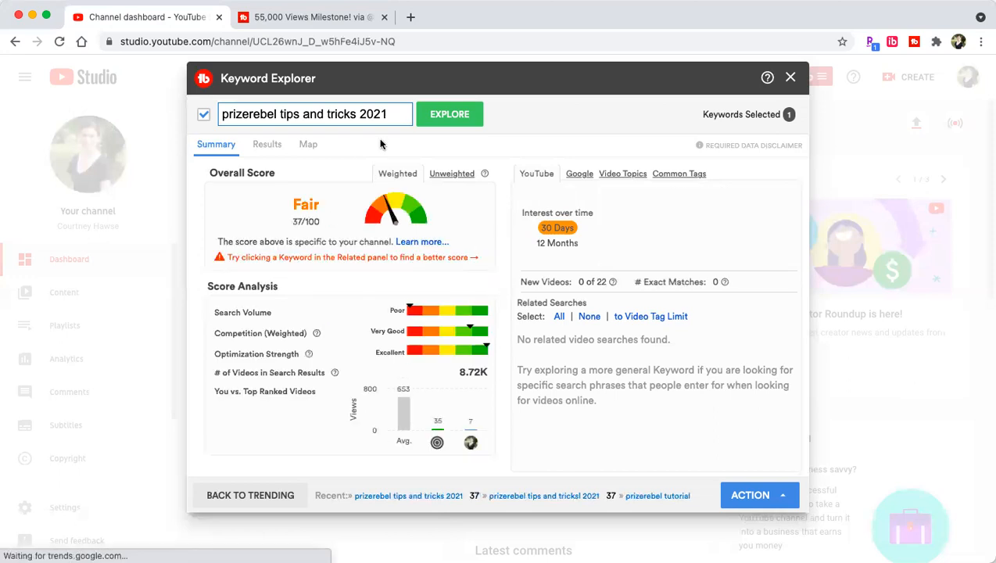
Shorten the keyword to "prizerebel 2021" and explore it.
{"action": "left_click_drag", "start_coordinate": [400, 111], "coordinate": [283, 112]}
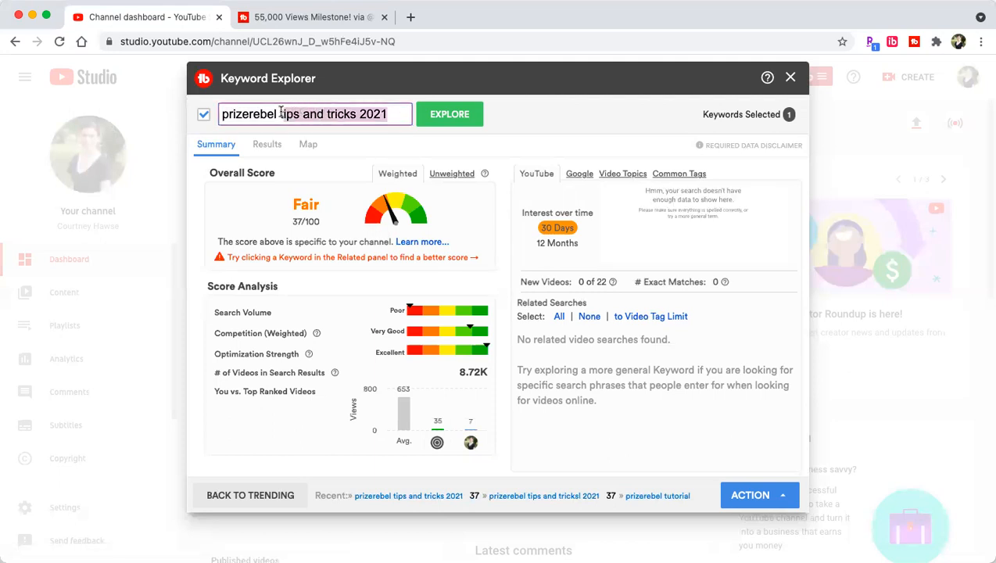
{"action": "key", "text": "BackSpace"}
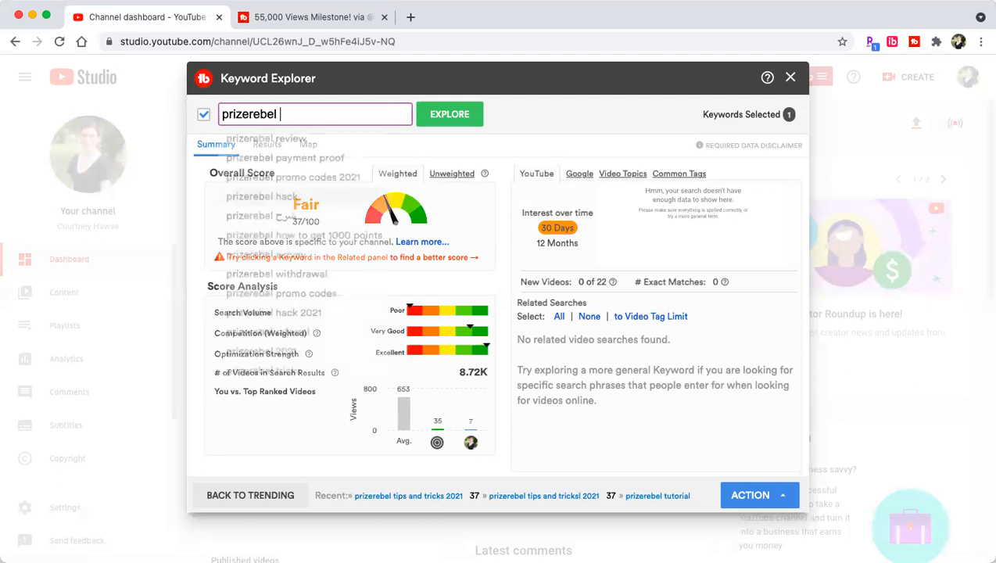
{"action": "type", "text": "2021"}
{"action": "key", "text": "Return"}
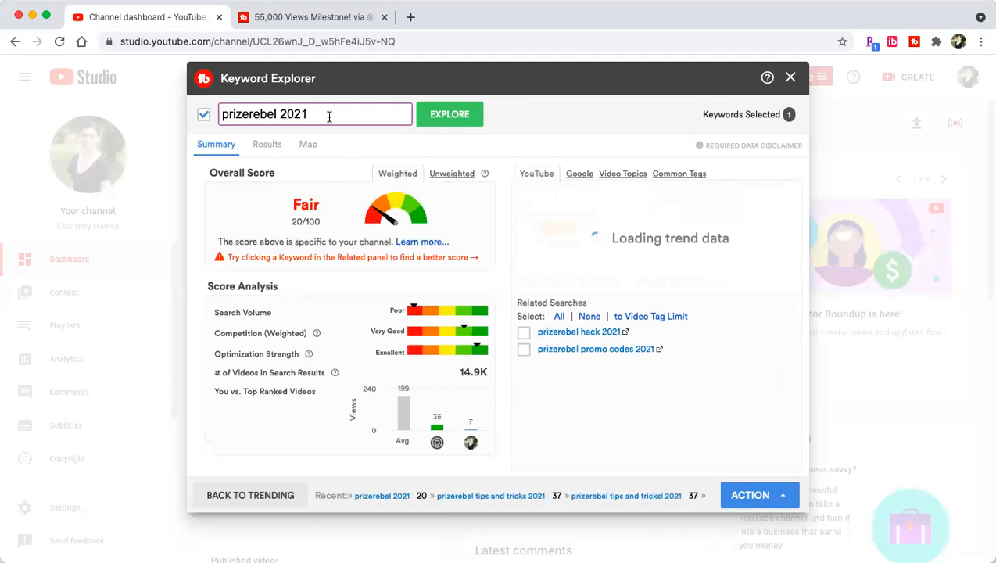
Remove the year from the keyword and explore the suggested phrase "prizerebel review".
{"action": "key", "text": "BackSpace"}
{"action": "key", "text": "BackSpace"}
{"action": "key", "text": "BackSpace"}
{"action": "key", "text": "BackSpace"}
{"action": "key", "text": "BackSpace"}
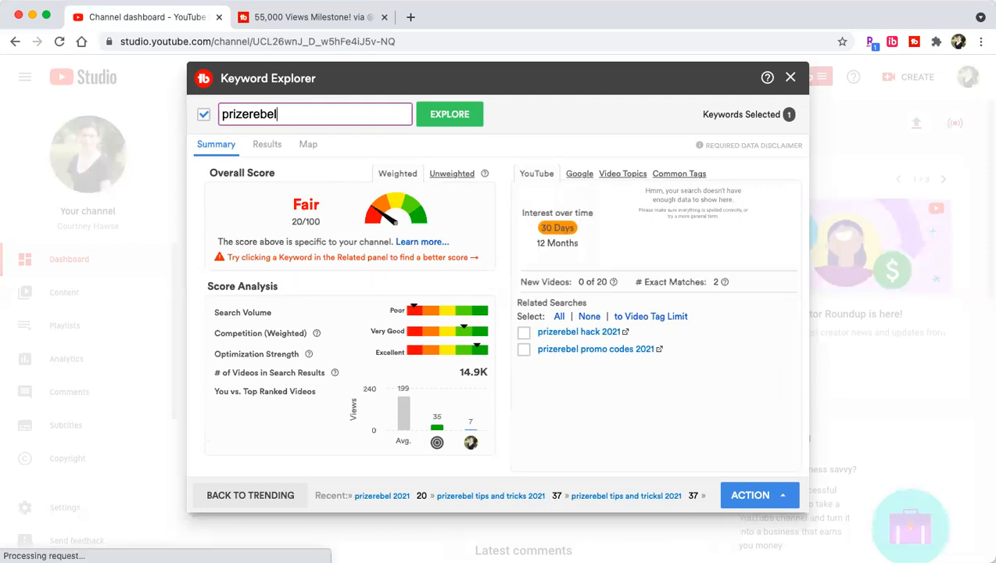
{"action": "key", "text": "BackSpace"}
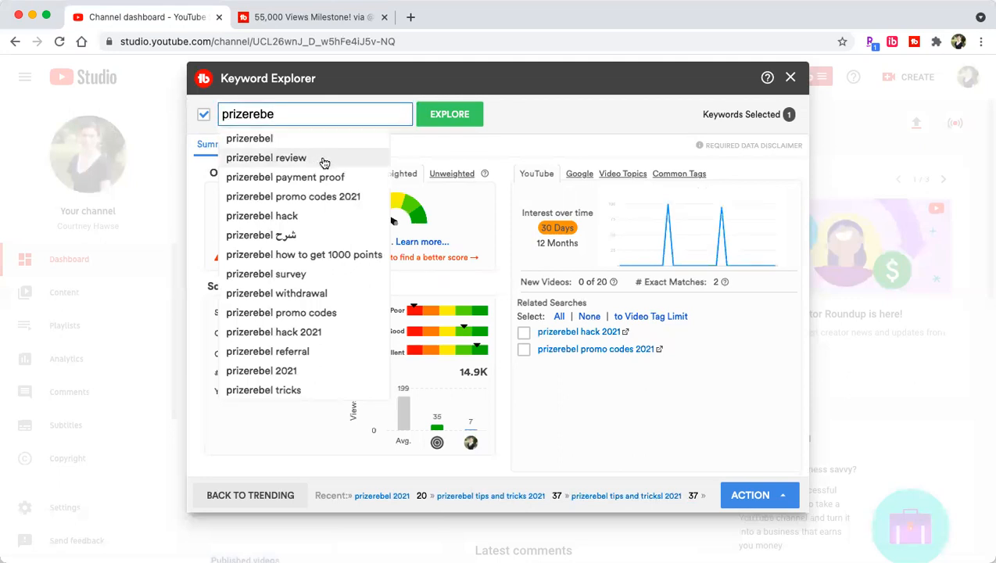
{"action": "left_click", "coordinate": [283, 160]}
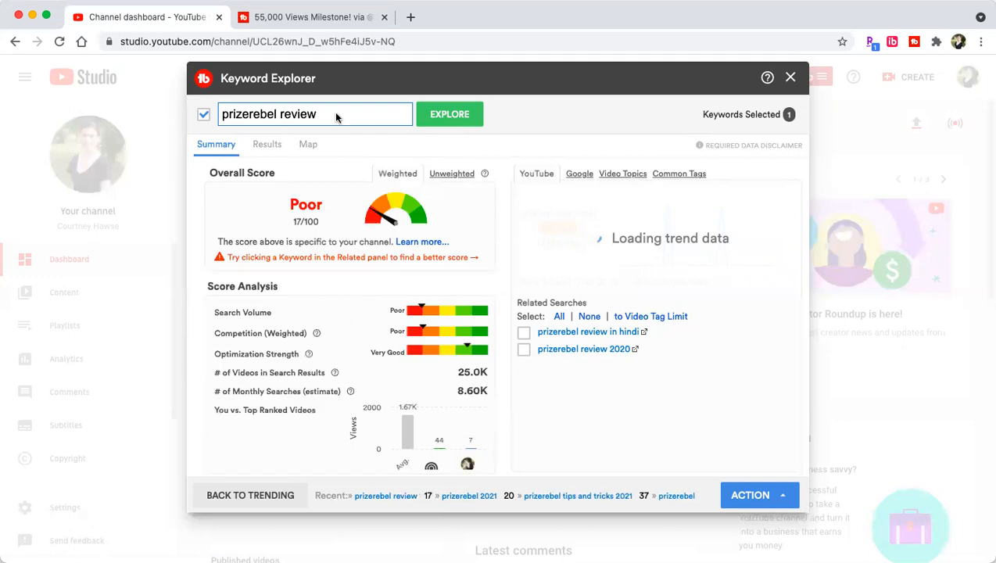
Replace the keyword with "affilate marketing in 2021" and explore it.
{"action": "left_click_drag", "start_coordinate": [336, 111], "coordinate": [187, 80]}
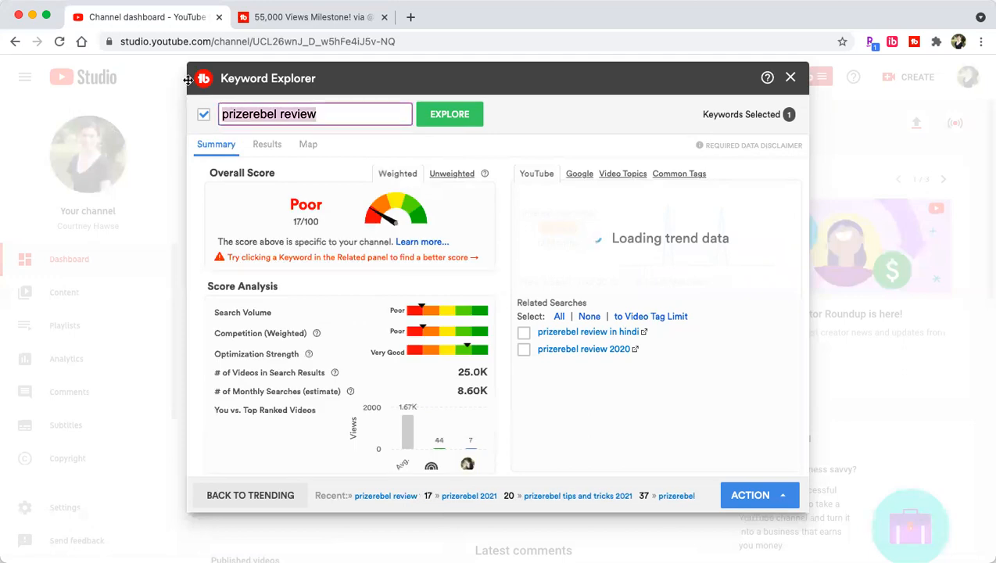
{"action": "key", "text": "BackSpace"}
{"action": "type", "text": "affil"}
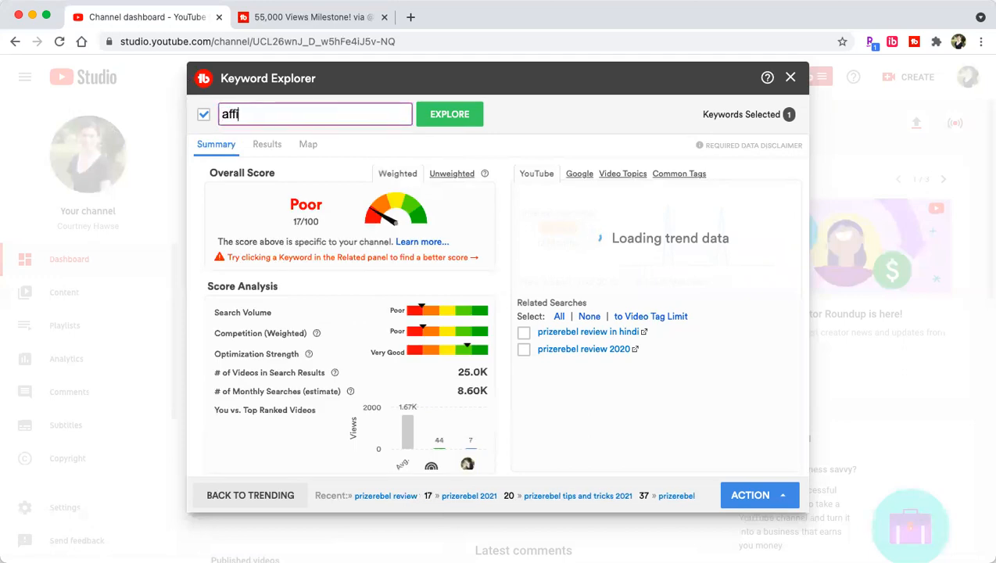
{"action": "type", "text": "ate mar"}
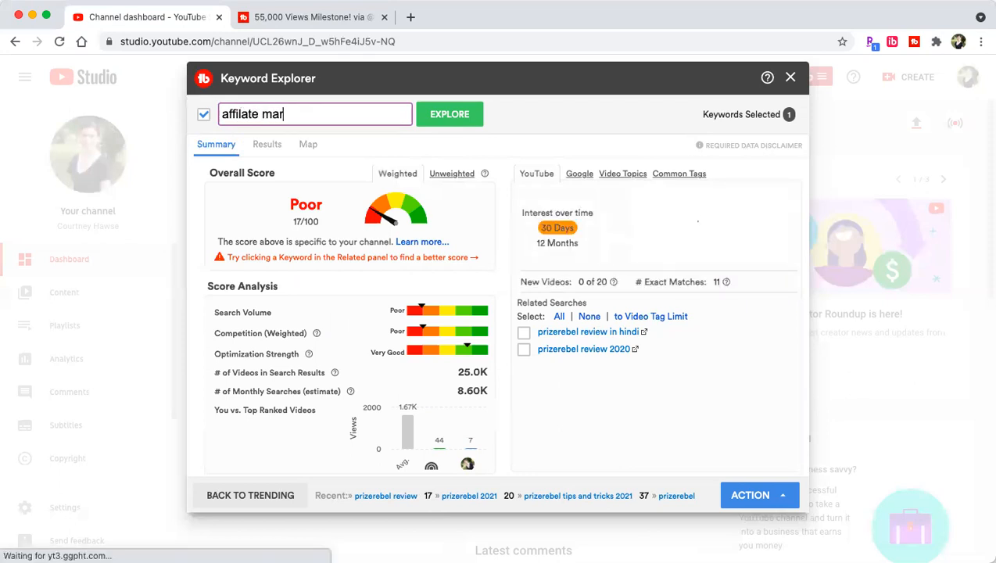
{"action": "type", "text": "keti"}
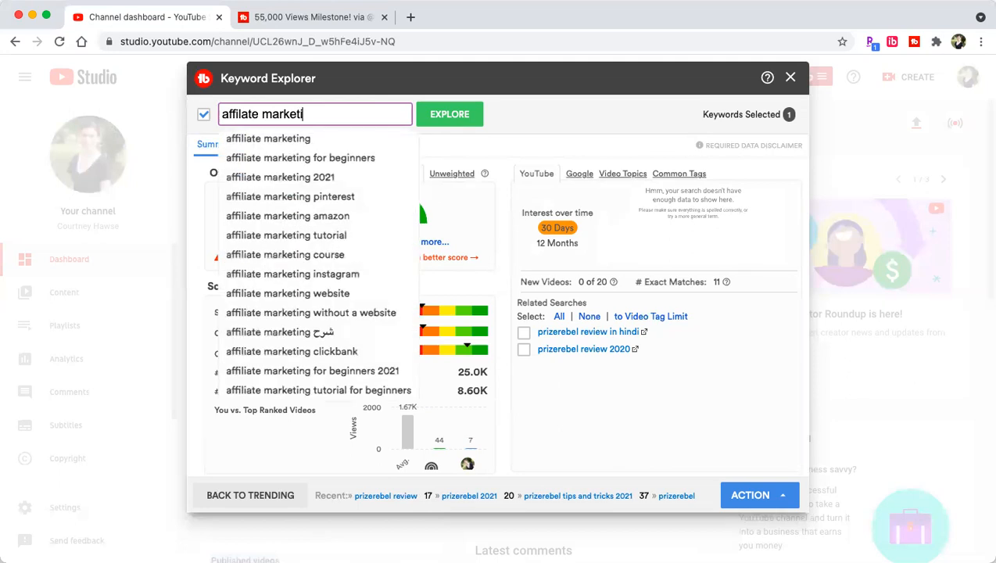
{"action": "type", "text": "ng in 2021"}
{"action": "key", "text": "Return"}
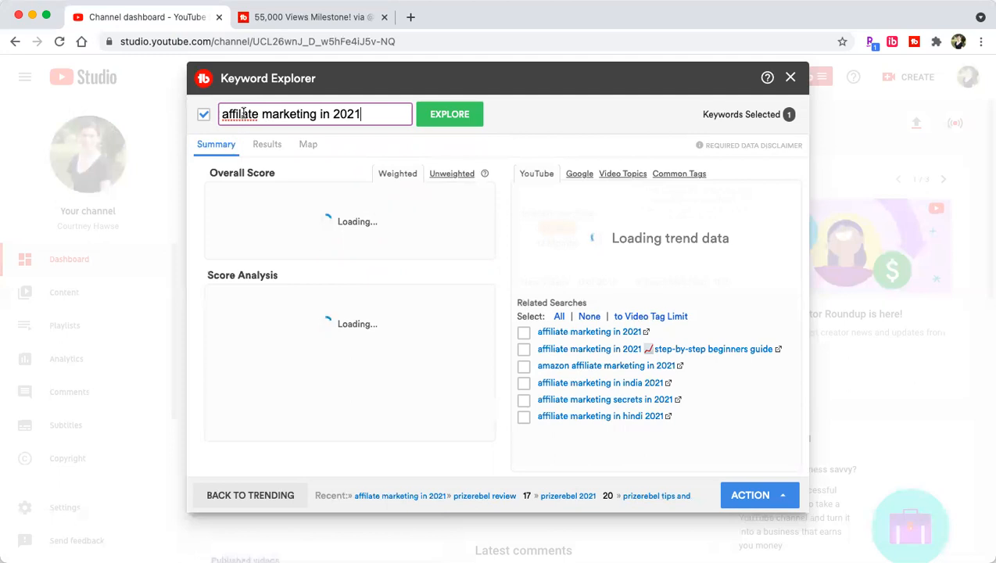
Correct the keyword's misspelled word to "affiliate" and explore the related search "affiliate marketing in 2021 step-by-step beginners guide".
{"action": "right_click", "coordinate": [243, 113]}
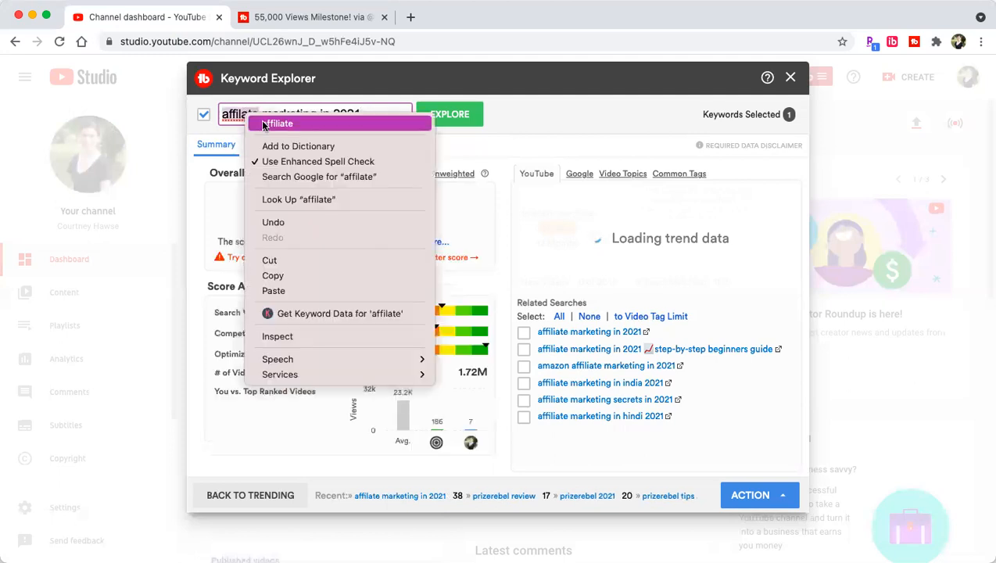
{"action": "left_click", "coordinate": [265, 122]}
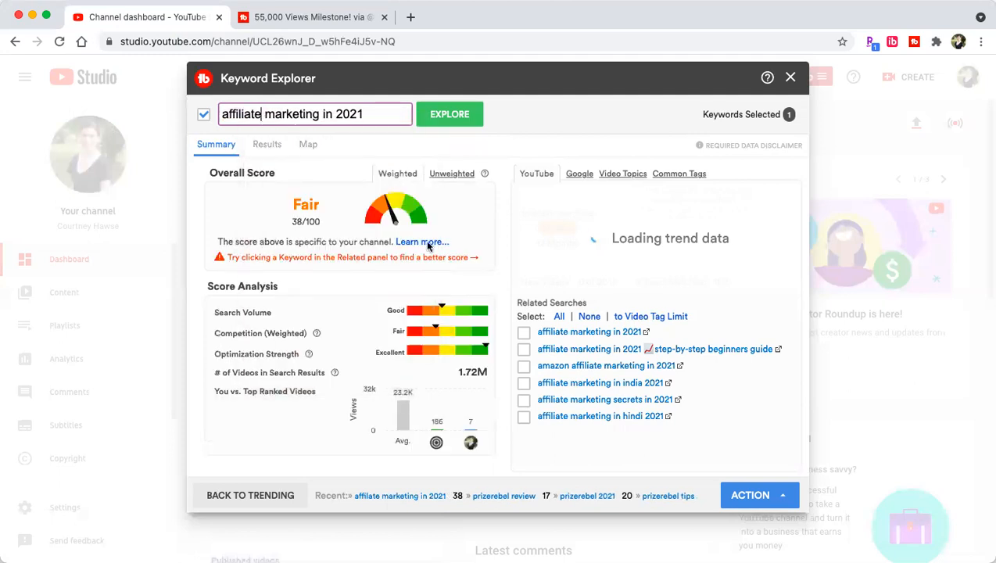
{"action": "left_click", "coordinate": [609, 351]}
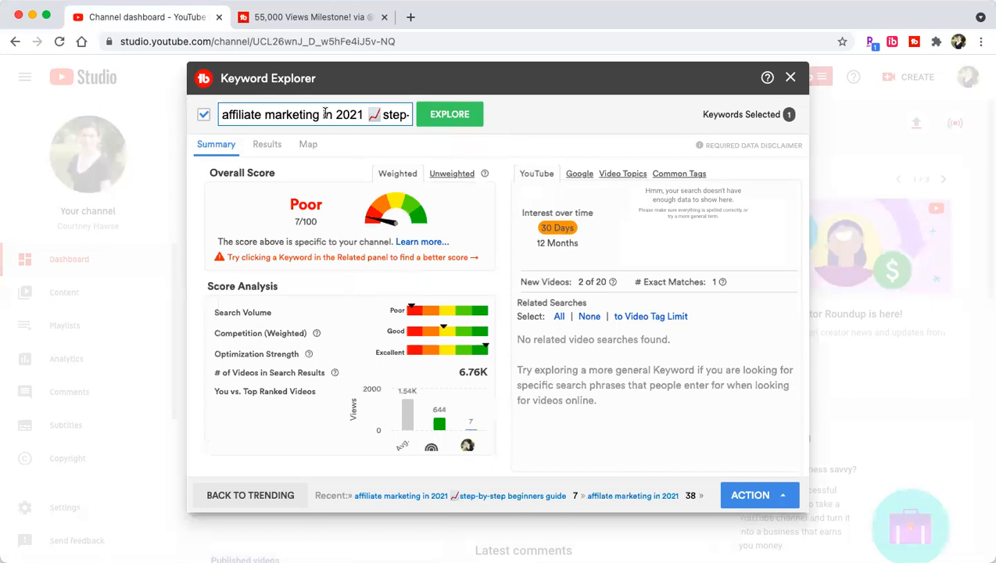
Change the keyword to "affiliate marketing in 2021 step by step" and explore it.
{"action": "left_click_drag", "start_coordinate": [371, 116], "coordinate": [448, 136]}
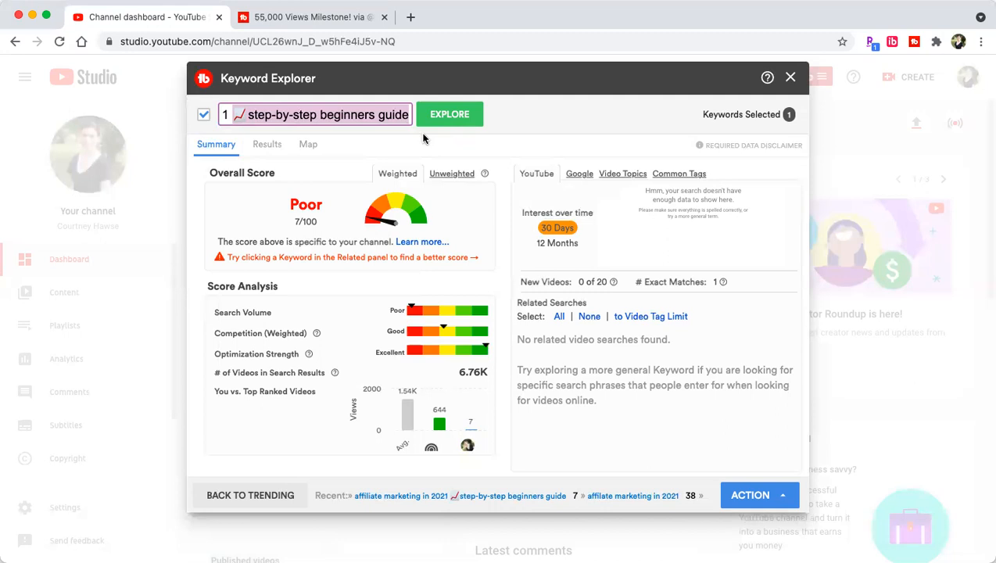
{"action": "key", "text": "BackSpace"}
{"action": "type", "text": "st"}
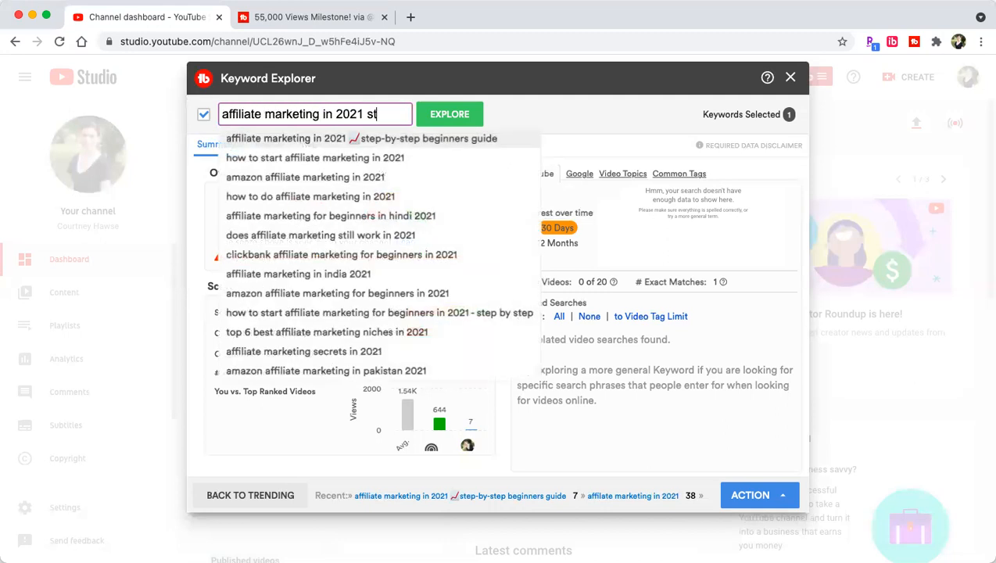
{"action": "type", "text": "ep by step"}
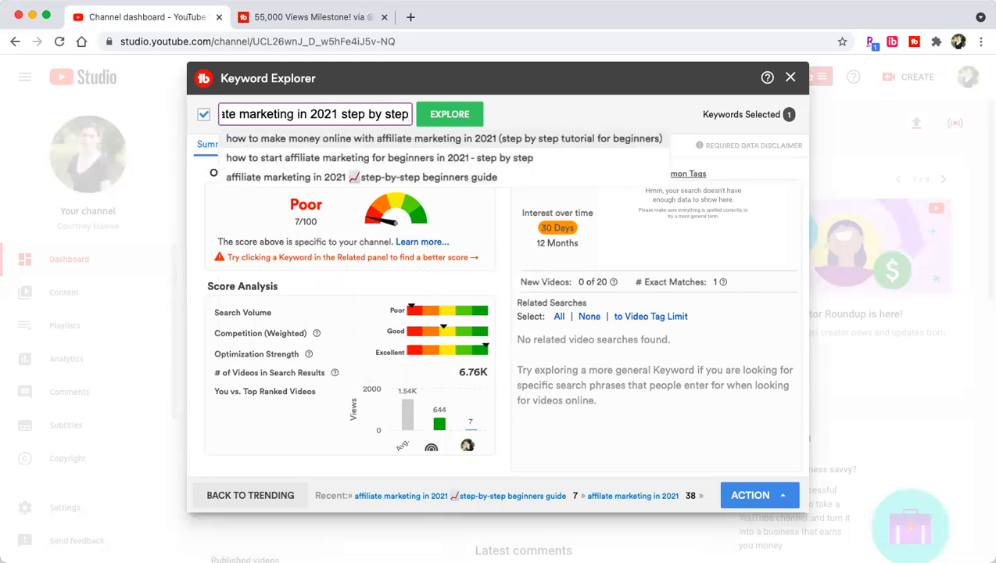
{"action": "key", "text": "Return"}
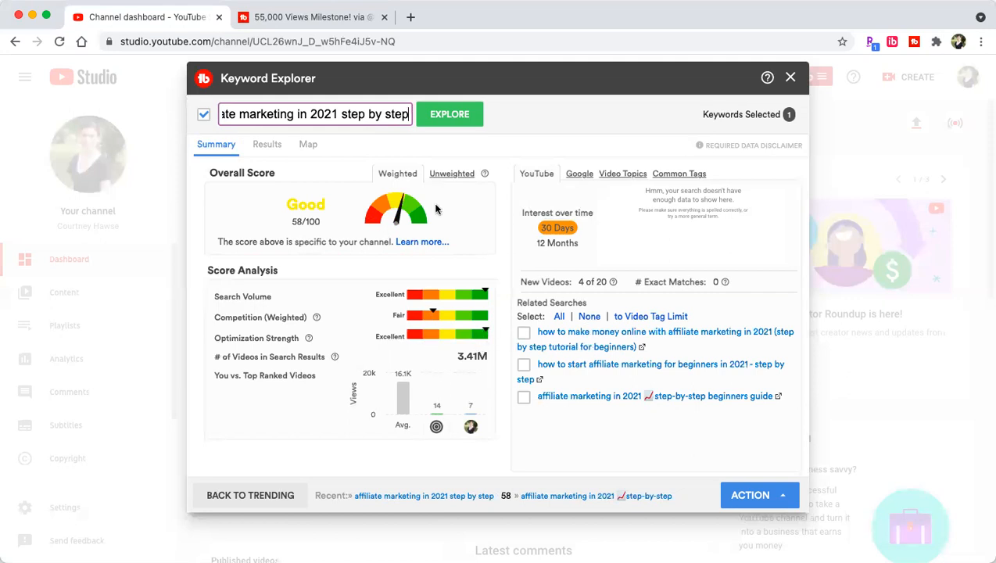
Copy the full keyword "affiliate marketing in 2021 step by step" and close the Keyword Explorer.
{"action": "left_click_drag", "start_coordinate": [411, 115], "coordinate": [223, 119]}
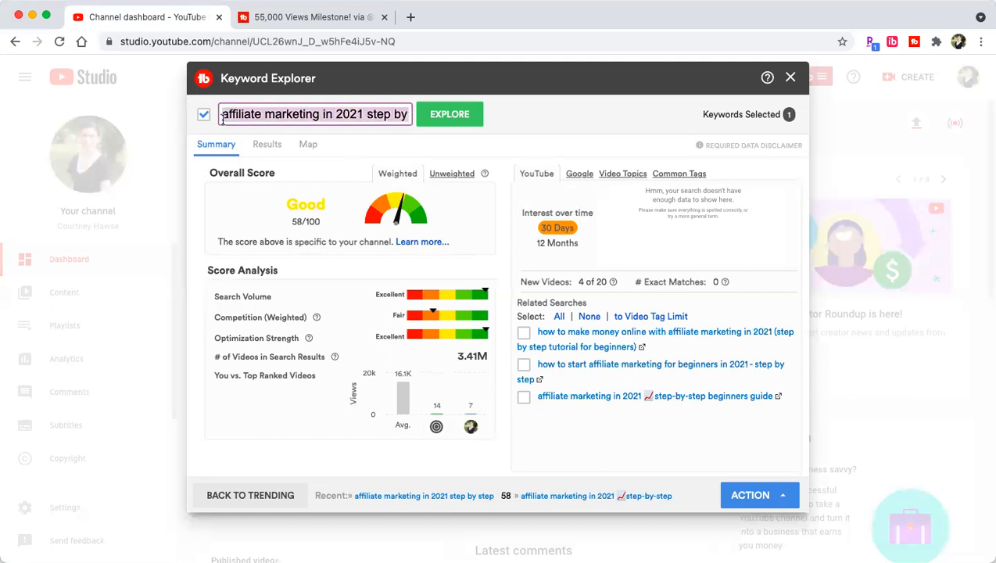
{"action": "right_click", "coordinate": [278, 119]}
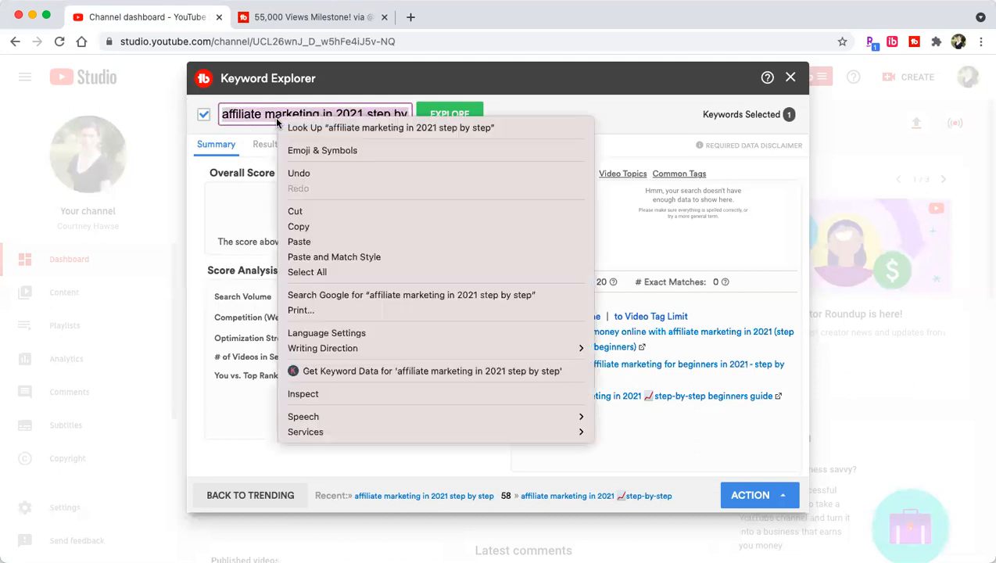
{"action": "left_click", "coordinate": [329, 226]}
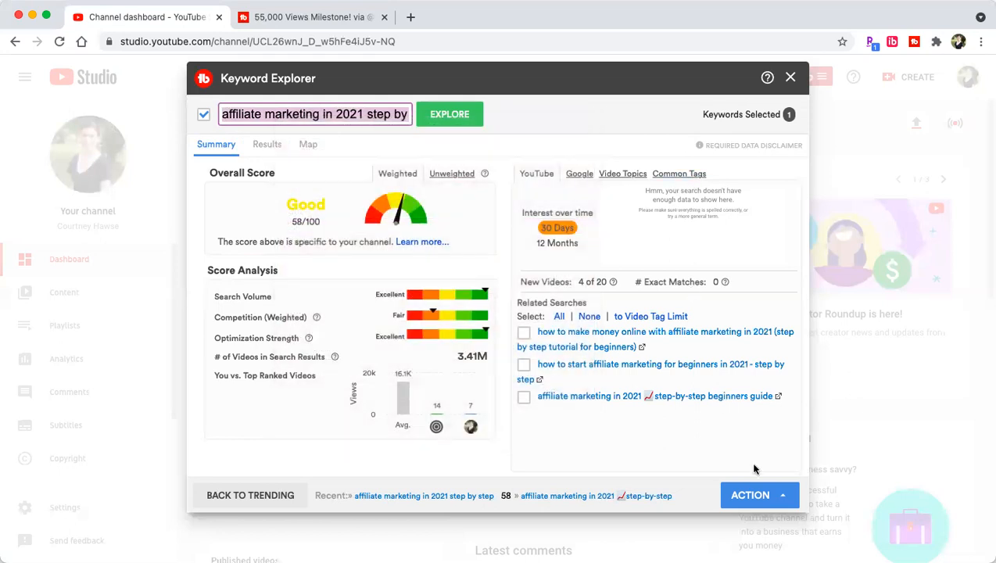
{"action": "left_click", "coordinate": [790, 77]}
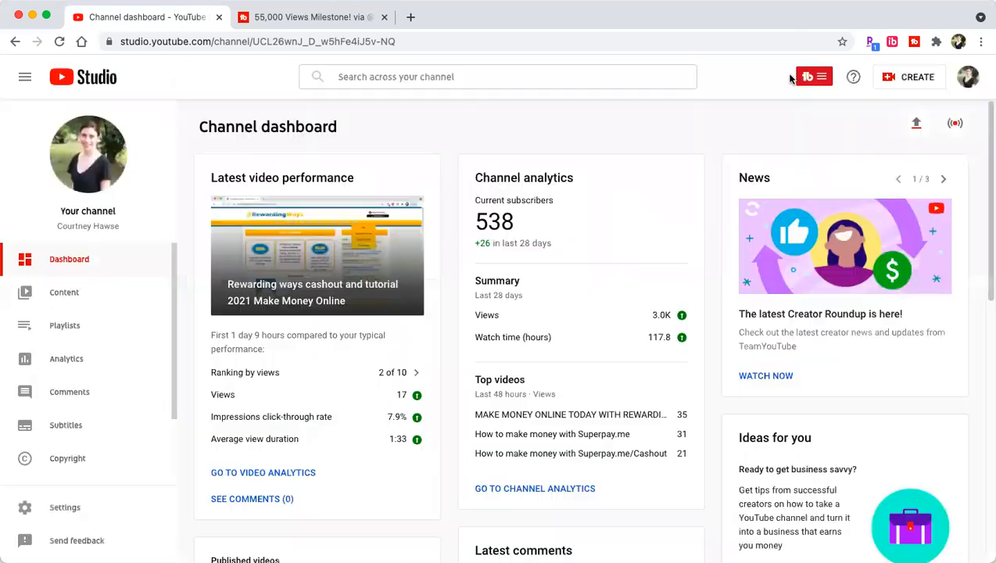
Open SEO Studio and start a new optimization with the copied "affiliate marketing in 2021 step by step" as target keyword.
{"action": "left_click", "coordinate": [821, 76]}
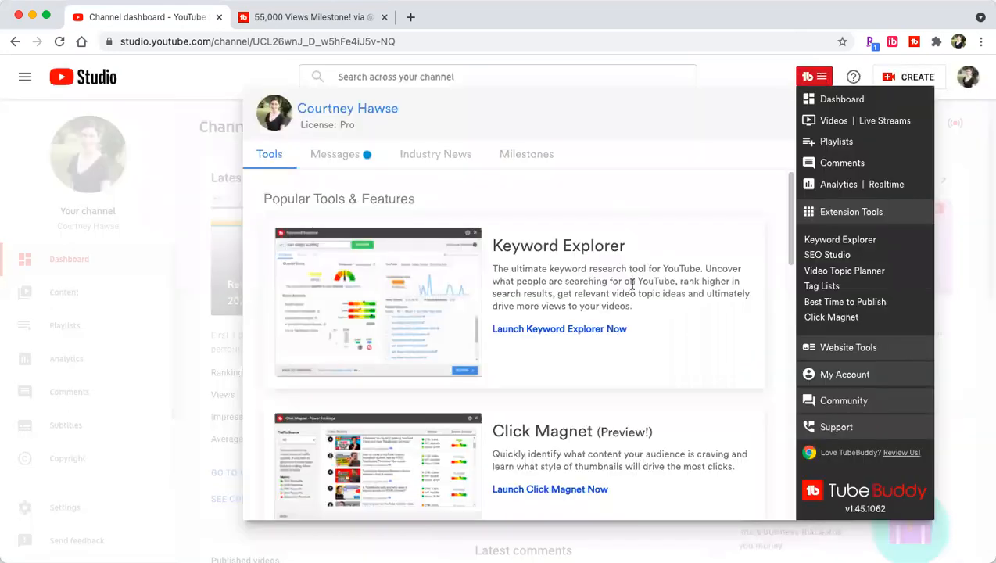
{"action": "left_click", "coordinate": [828, 255]}
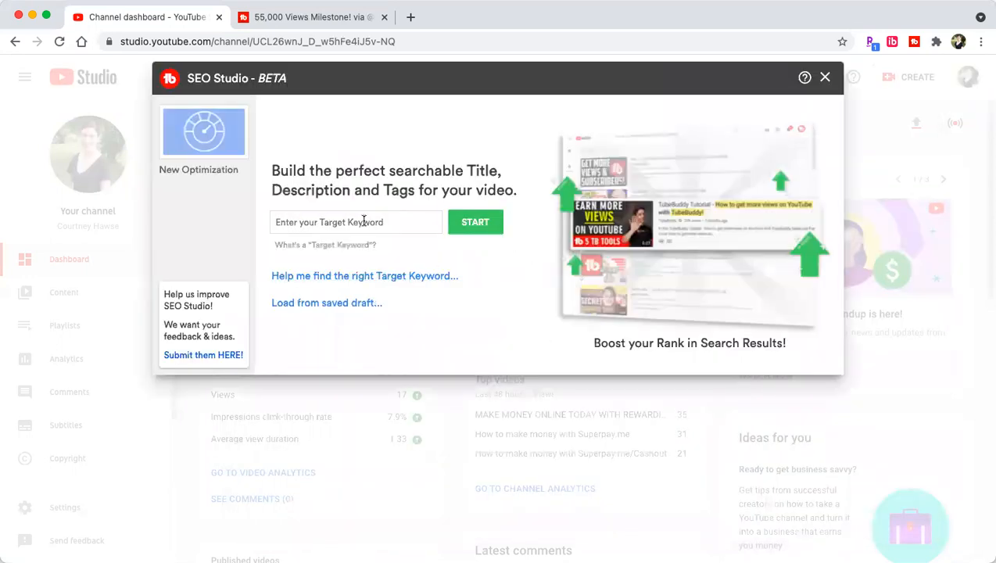
{"action": "key", "text": "super+v"}
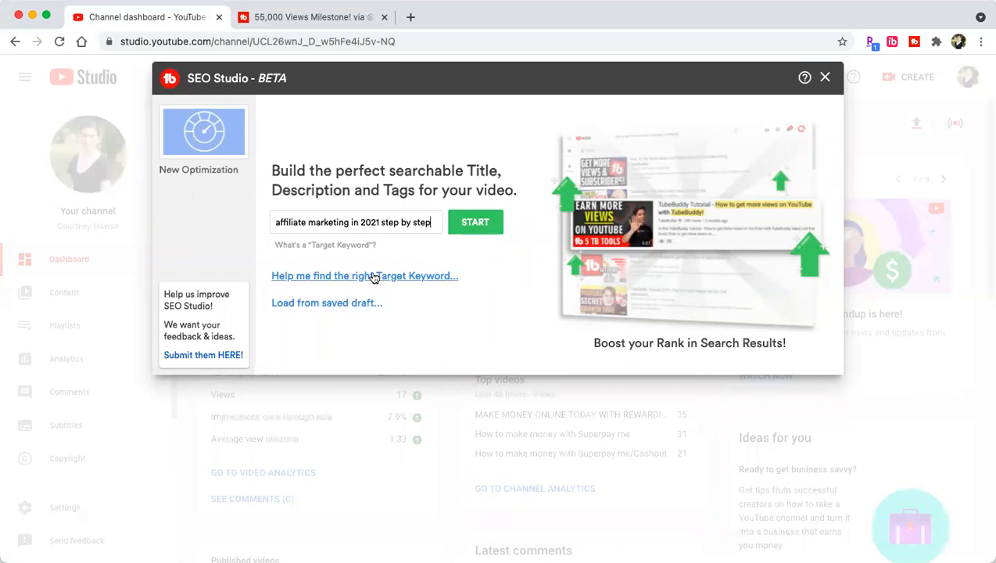
{"action": "left_click", "coordinate": [459, 225]}
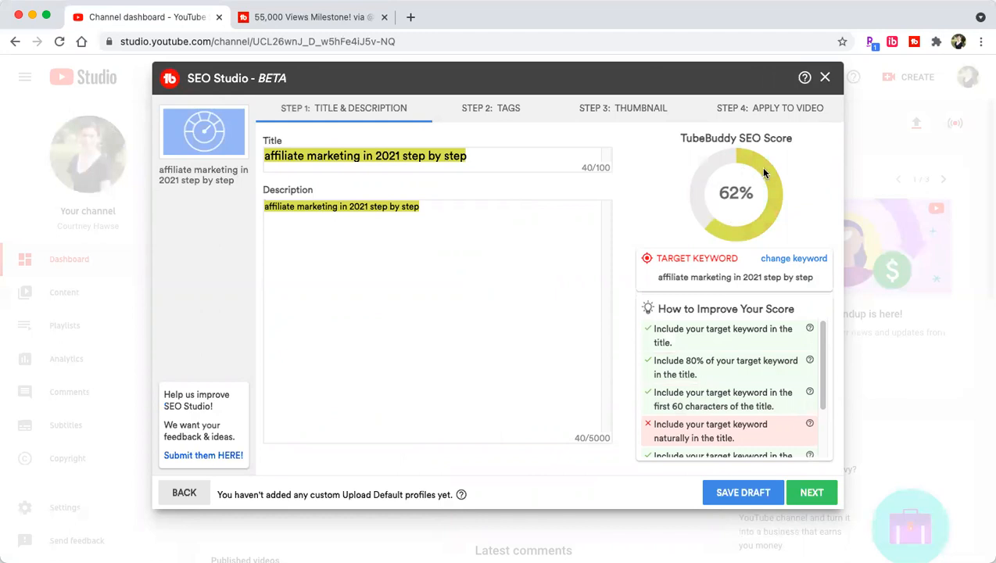
{"action": "left_click", "coordinate": [497, 210]}
{"action": "key", "text": "alt+shift+Left"}
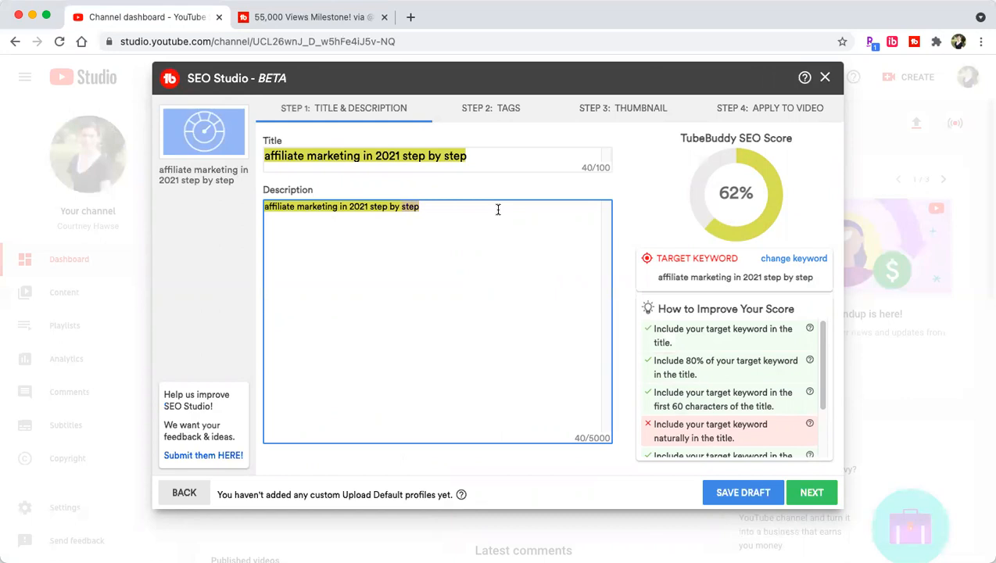
{"action": "key", "text": "super+shift+Left"}
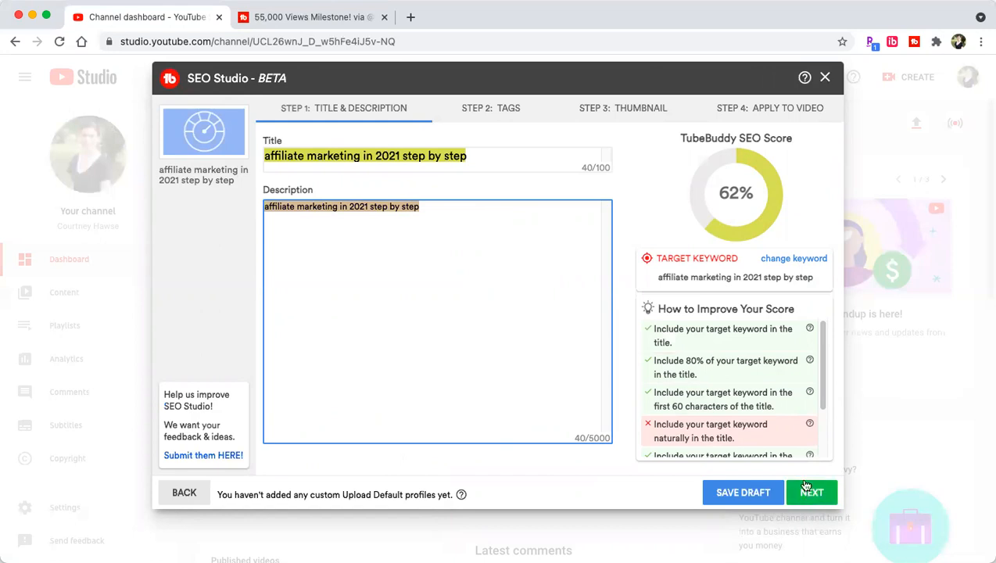
{"action": "scroll", "coordinate": [785, 408], "scroll_direction": "down", "scroll_amount": 1}
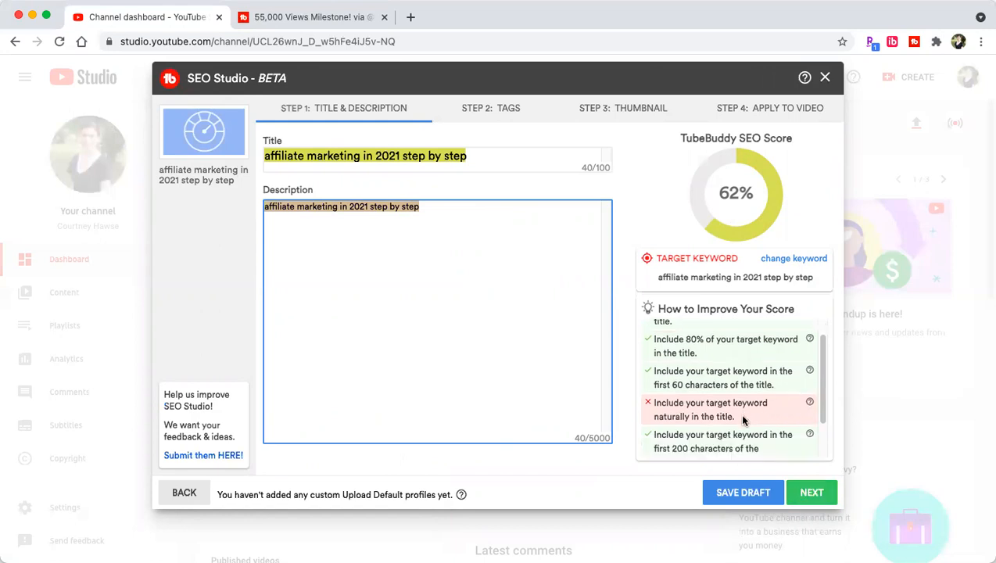
{"action": "left_click", "coordinate": [472, 219]}
{"action": "triple_click", "coordinate": [405, 208]}
{"action": "left_click", "coordinate": [483, 225]}
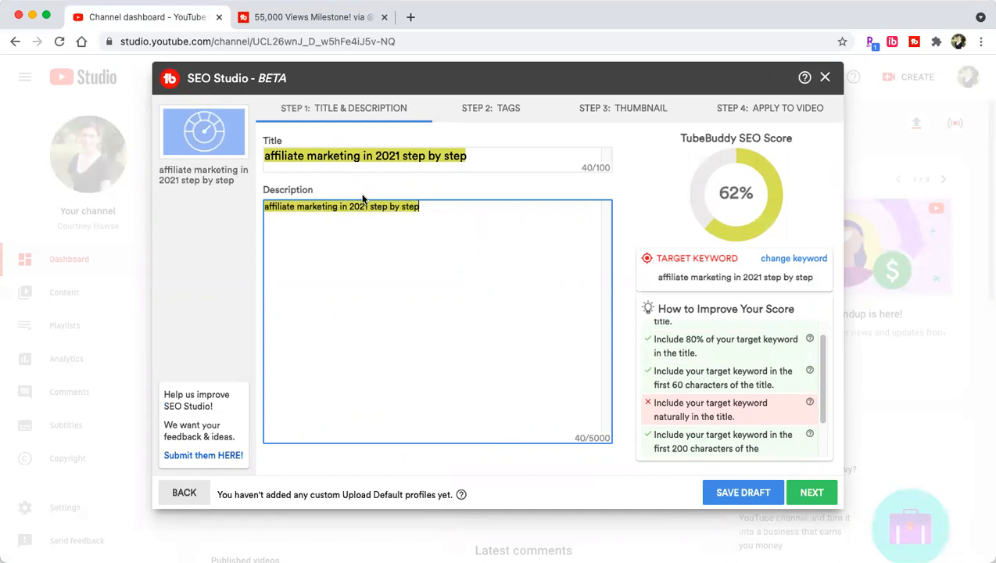
Put "Learn" before the description's keyword and add the paragraph "In this video I will be teaching you how to do affiliate marketing for beginners".
{"action": "left_click", "coordinate": [266, 205]}
{"action": "type", "text": "Learn"}
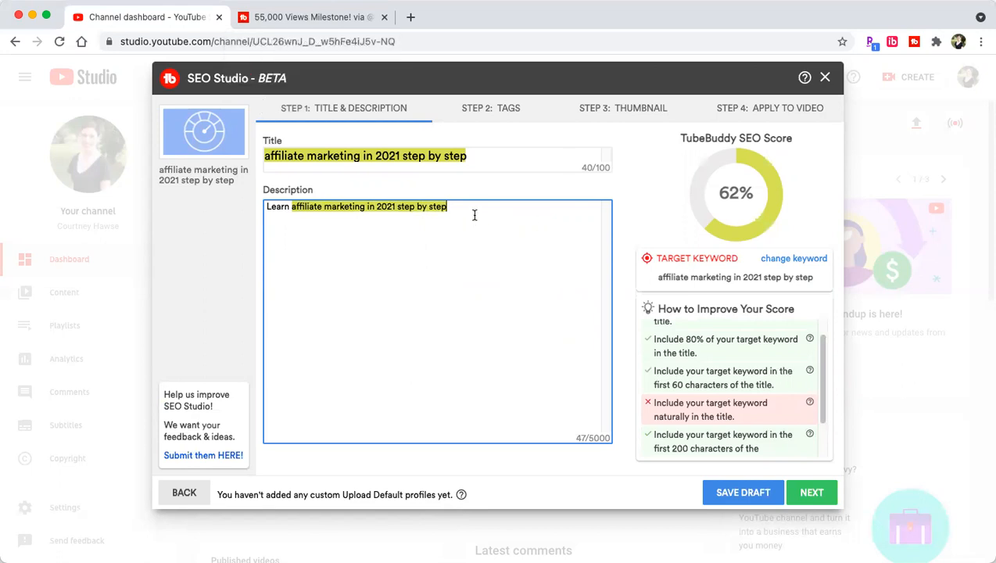
{"action": "key", "text": "Return"}
{"action": "key", "text": "Return"}
{"action": "type", "text": "In this video I will be "}
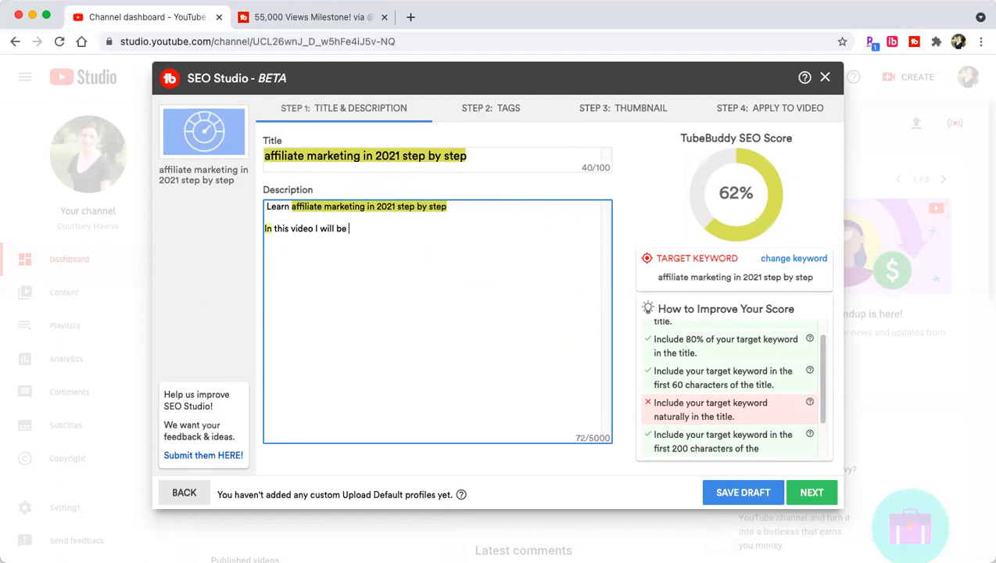
{"action": "type", "text": "teaching you how "}
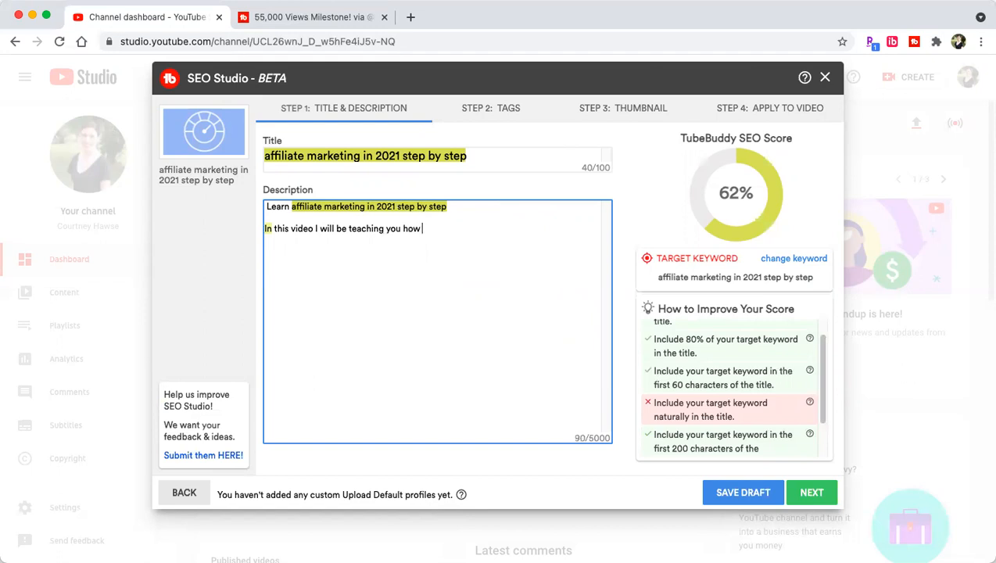
{"action": "type", "text": "to do affiliate marke"}
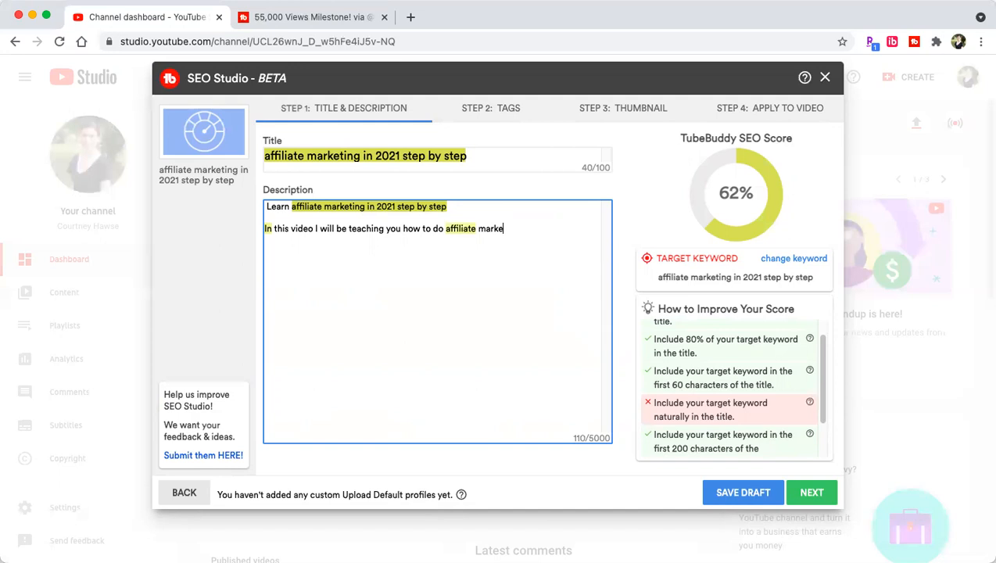
{"action": "type", "text": "ting fo"}
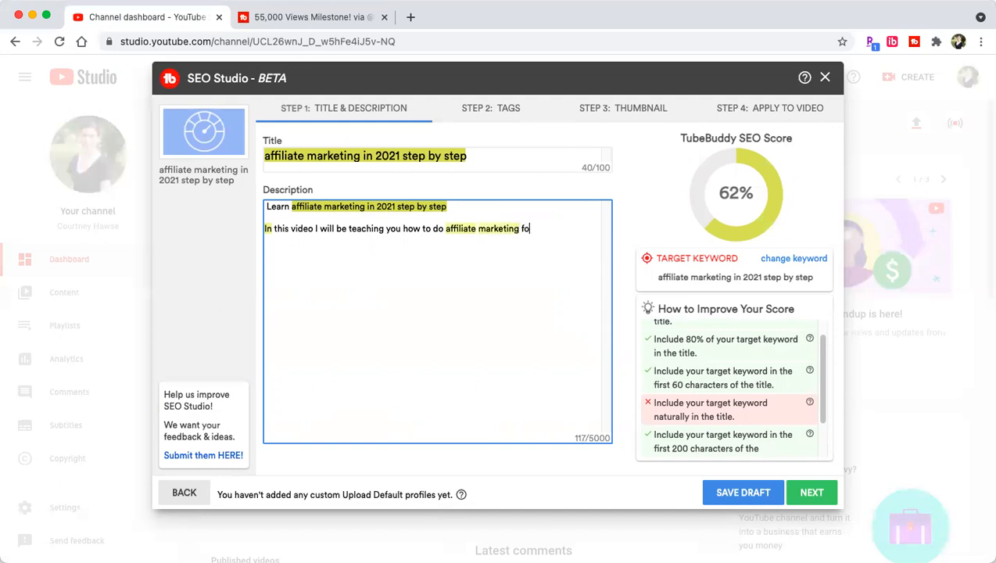
{"action": "type", "text": "r beginners"}
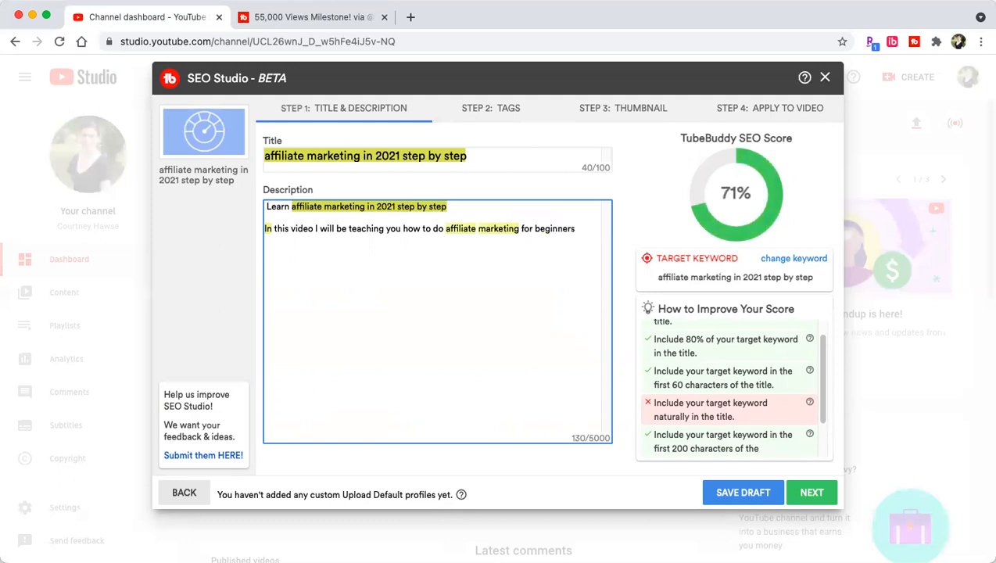
Replace "for beginners" at the end of the description's second paragraph with "in 2021 step by step.".
{"action": "key", "text": "BackSpace"}
{"action": "key", "text": "BackSpace"}
{"action": "key", "text": "BackSpace"}
{"action": "key", "text": "BackSpace"}
{"action": "key", "text": "BackSpace"}
{"action": "key", "text": "BackSpace"}
{"action": "key", "text": "BackSpace"}
{"action": "key", "text": "BackSpace"}
{"action": "key", "text": "BackSpace"}
{"action": "key", "text": "BackSpace"}
{"action": "key", "text": "BackSpace"}
{"action": "key", "text": "BackSpace"}
{"action": "key", "text": "BackSpace"}
{"action": "key", "text": "BackSpace"}
{"action": "type", "text": "in 2021 step b"}
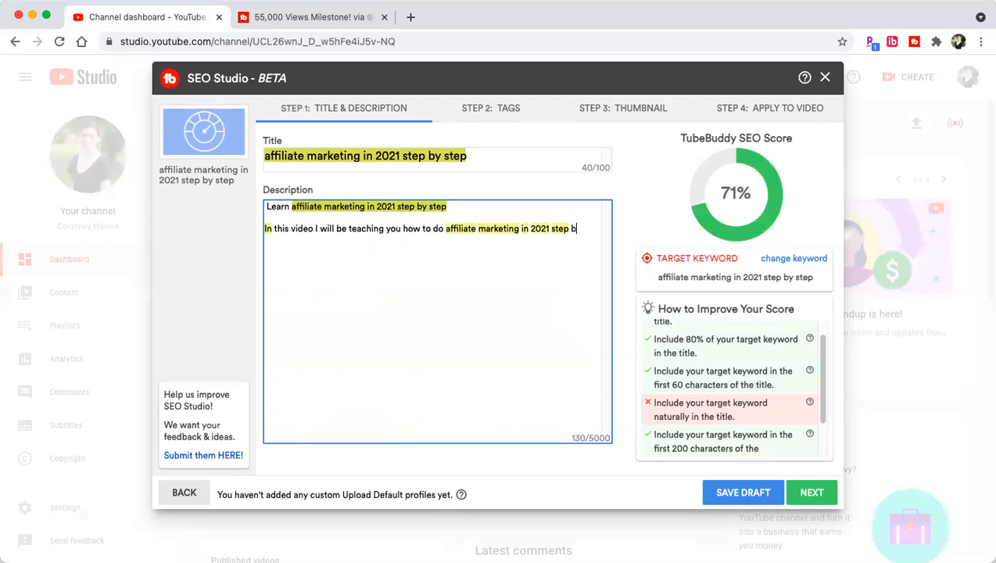
{"action": "type", "text": "y step."}
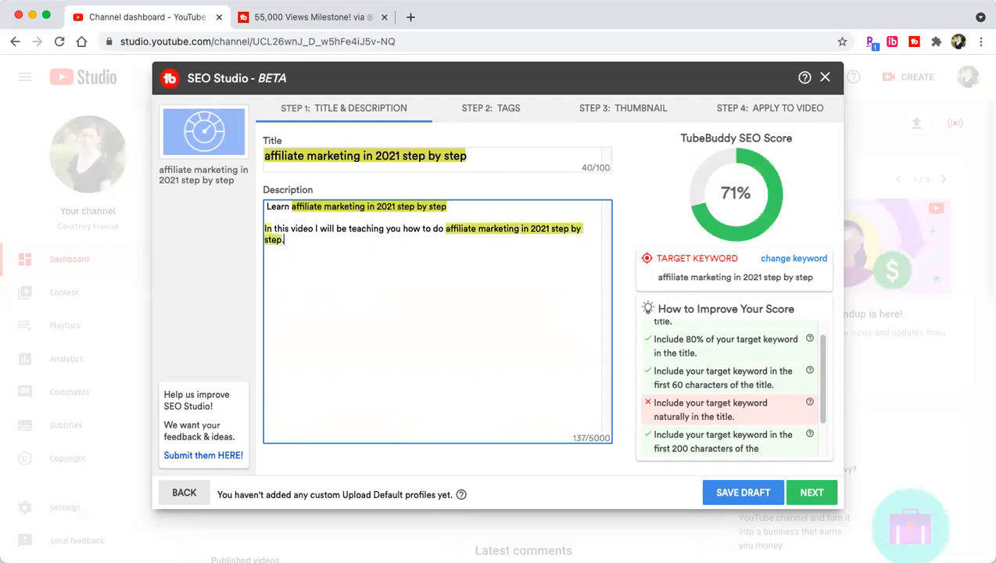
Add the description paragraph "I have a bonus for all the people who view this video and start with affiliate marketing today with this step by step training.".
{"action": "key", "text": "Return"}
{"action": "key", "text": "Return"}
{"action": "type", "text": "I have a bonus "}
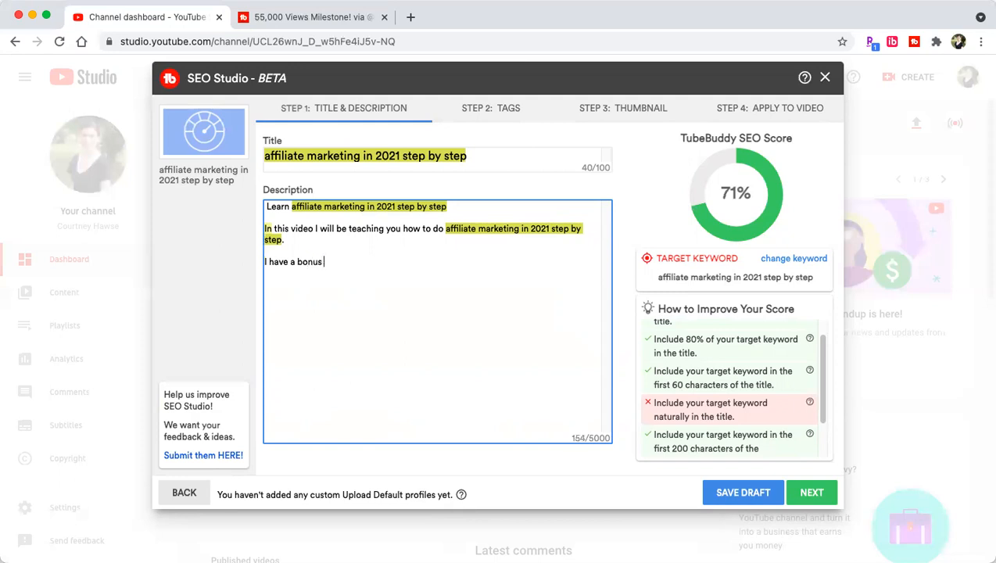
{"action": "type", "text": "for all the people wh"}
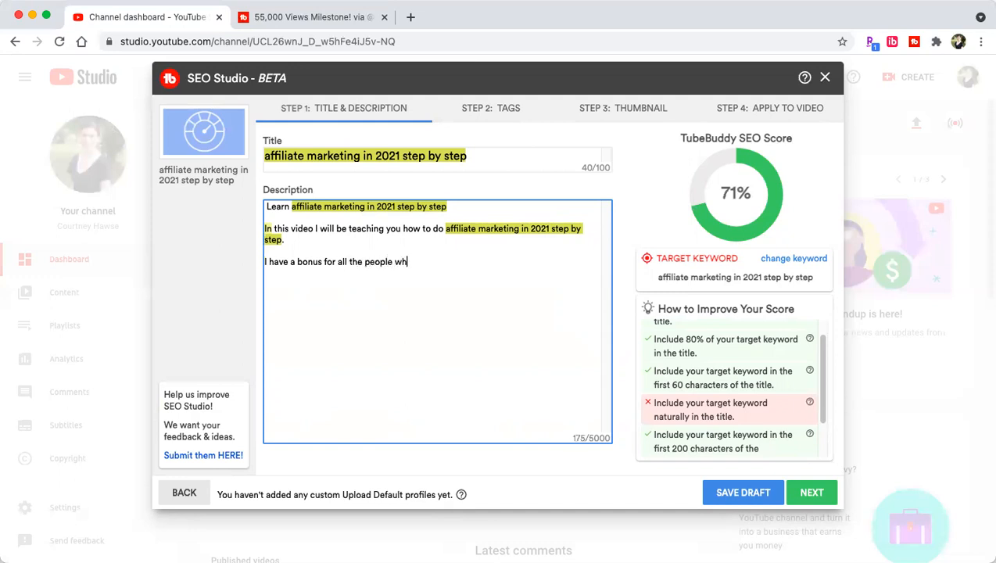
{"action": "type", "text": "o view this video and start"}
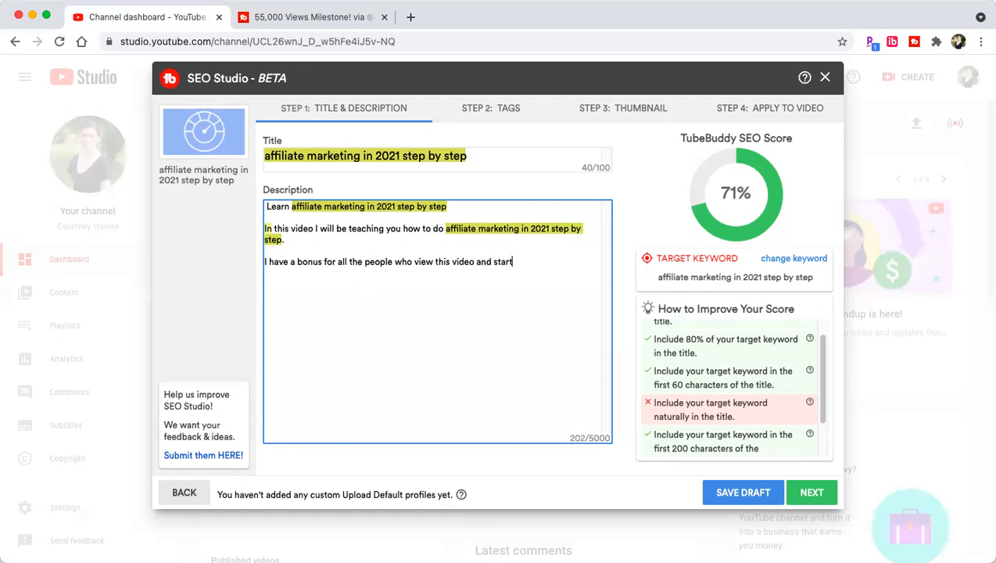
{"action": "type", "text": " with affiliate "}
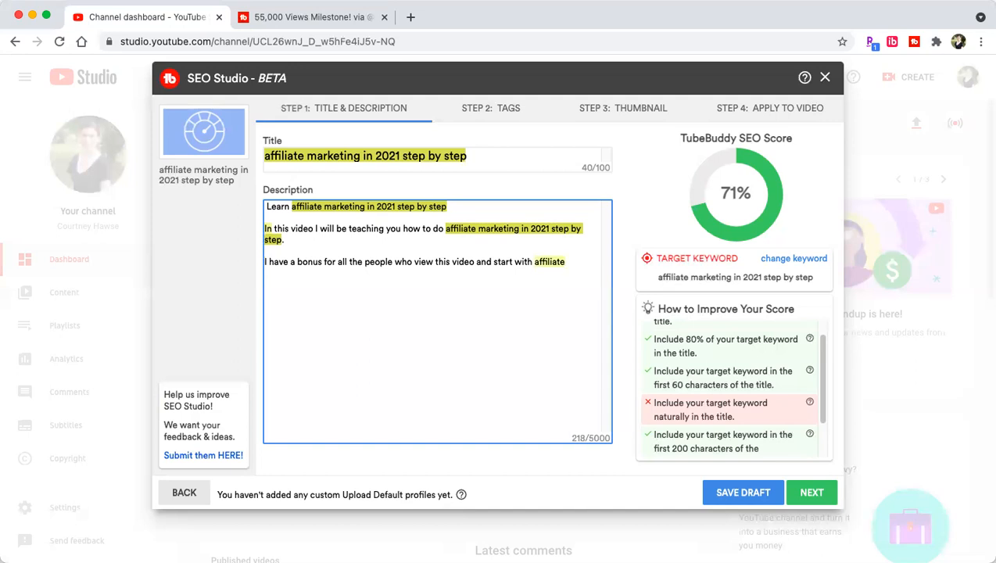
{"action": "type", "text": "marketing tod"}
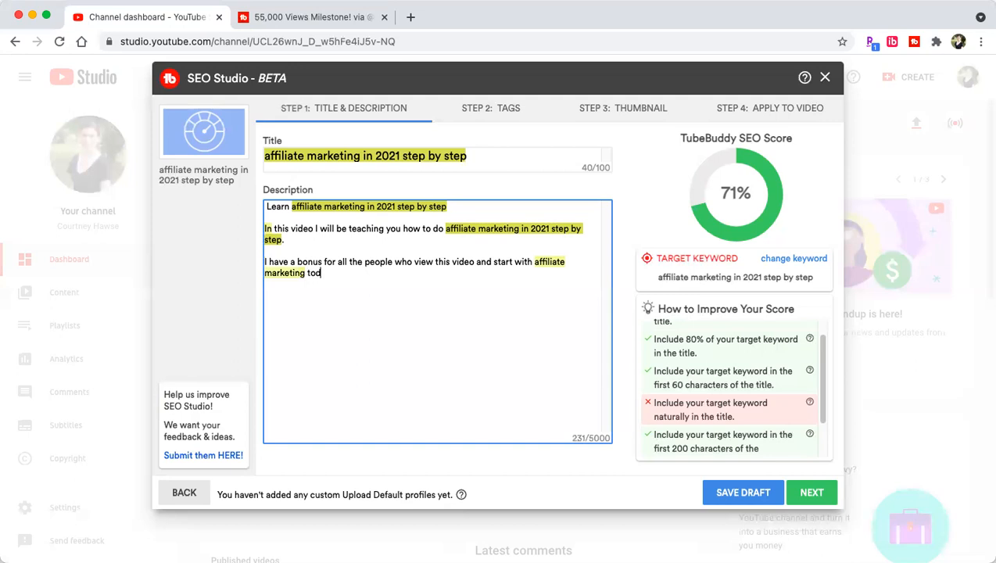
{"action": "type", "text": "ay with this step"}
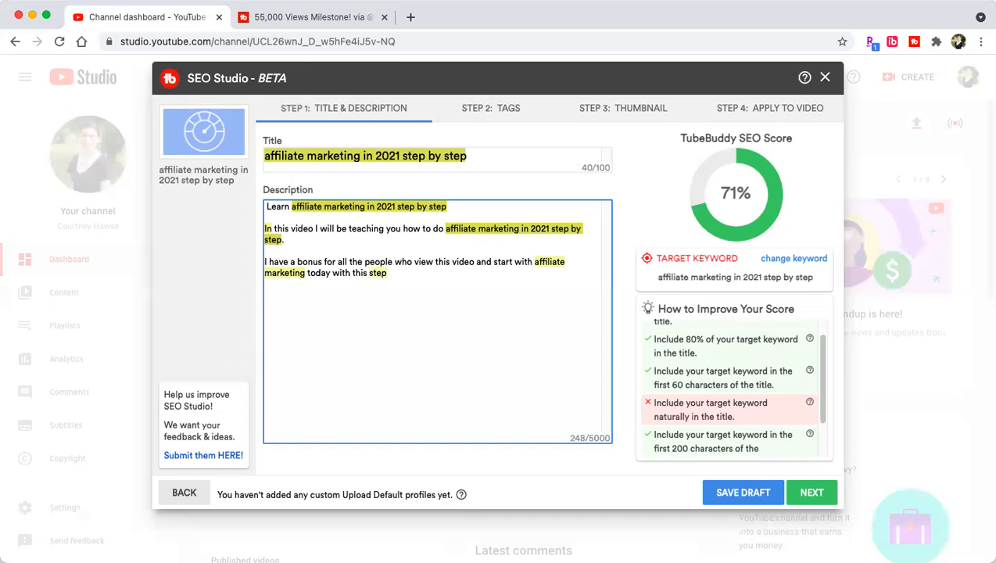
{"action": "type", "text": " nby step tran"}
{"action": "key", "text": "BackSpace"}
{"action": "type", "text": "ing"}
{"action": "key", "text": "BackSpace"}
{"action": "key", "text": "BackSpace"}
{"action": "type", "text": "ning."}
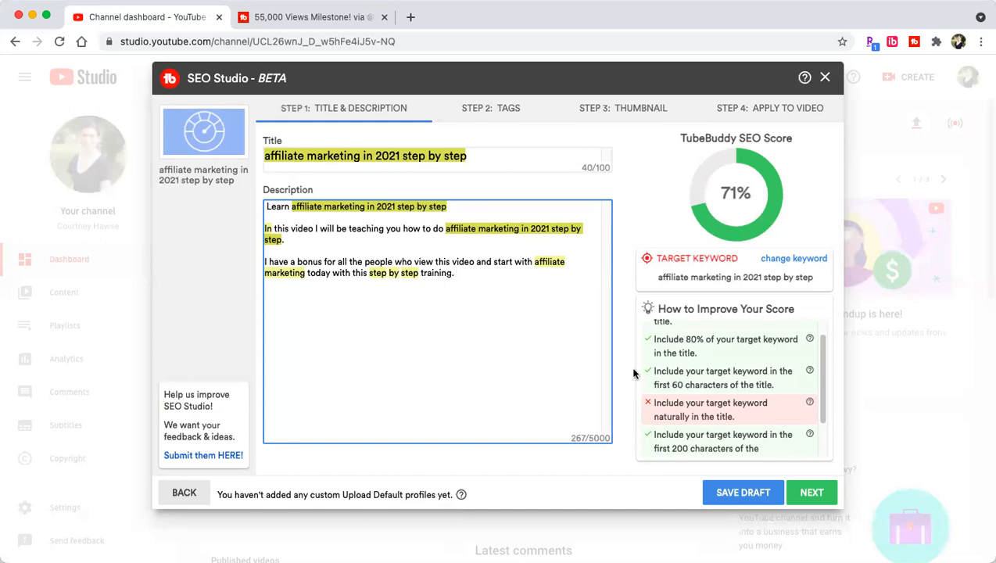
Append "today!" to the end of the description's first line.
{"action": "scroll", "coordinate": [757, 403], "scroll_direction": "down", "scroll_amount": 2}
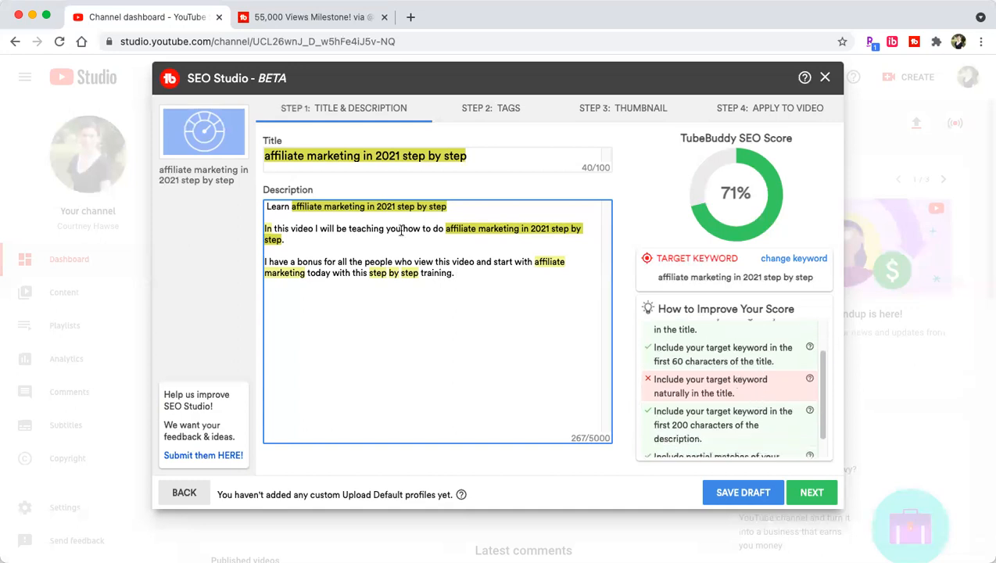
{"action": "left_click", "coordinate": [470, 204]}
{"action": "type", "text": "today!"}
Add the suggested tags "affilate marketing in 2021 step by step", "affiliate marketting in 2021 step by step" and "affilate marketting in 2021 step by step".
{"action": "left_click", "coordinate": [833, 491]}
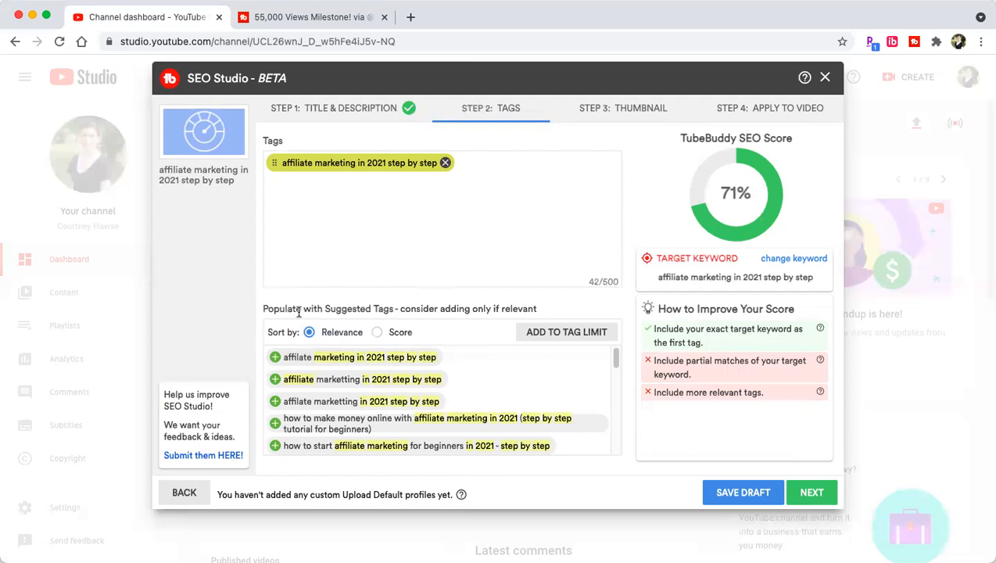
{"action": "left_click", "coordinate": [275, 357]}
{"action": "left_click", "coordinate": [275, 379]}
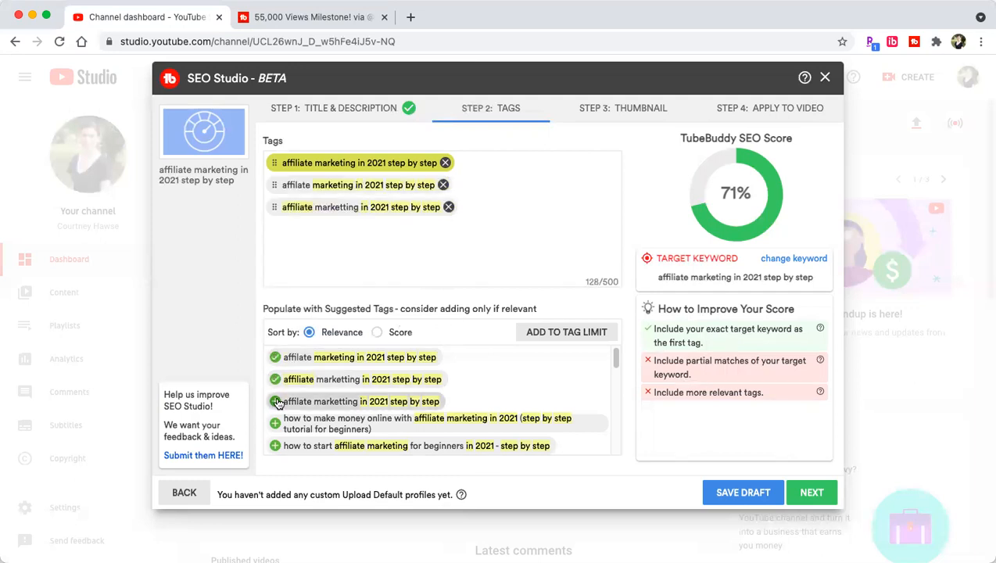
{"action": "left_click", "coordinate": [276, 401]}
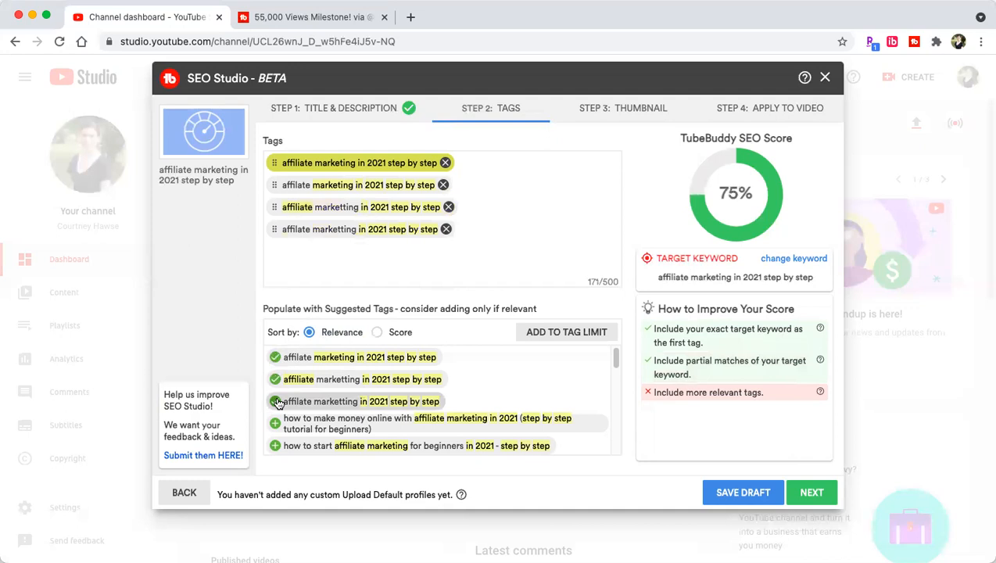
Add the next five suggested tags, starting with "how to make money online with affiliate marketing in 2021 (step by step tutorial for beginners)".
{"action": "left_click", "coordinate": [275, 423]}
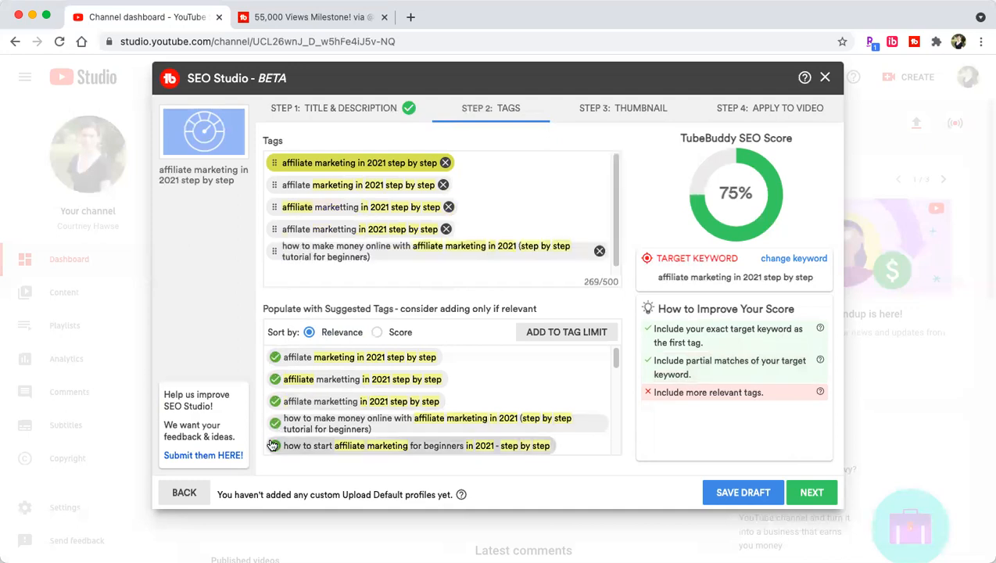
{"action": "left_click", "coordinate": [273, 445]}
{"action": "scroll", "coordinate": [275, 430], "scroll_direction": "down", "scroll_amount": 1}
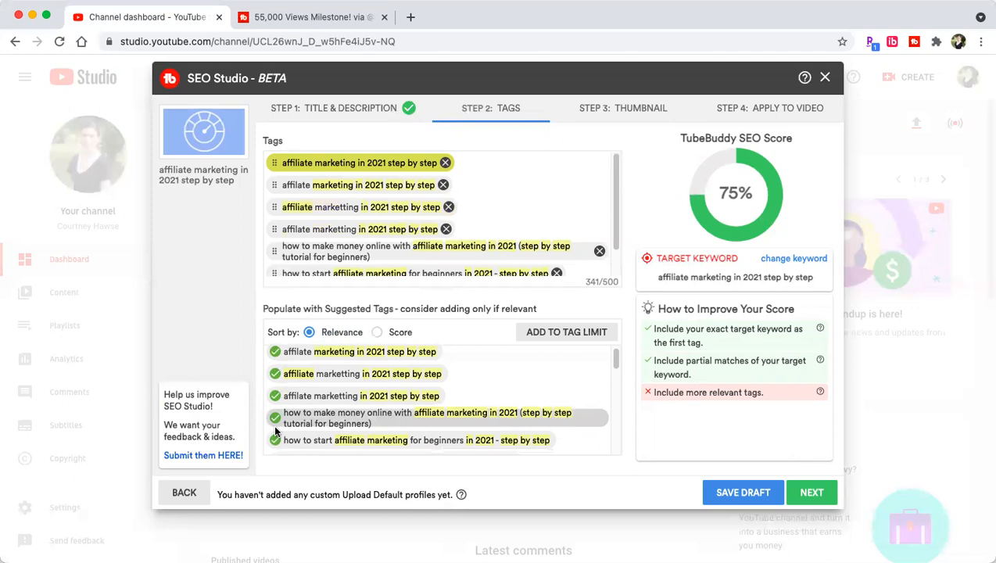
{"action": "scroll", "coordinate": [275, 430], "scroll_direction": "down", "scroll_amount": 2}
{"action": "left_click", "coordinate": [275, 397]}
{"action": "left_click", "coordinate": [276, 417]}
{"action": "left_click", "coordinate": [275, 439]}
{"action": "scroll", "coordinate": [278, 430], "scroll_direction": "down", "scroll_amount": 3}
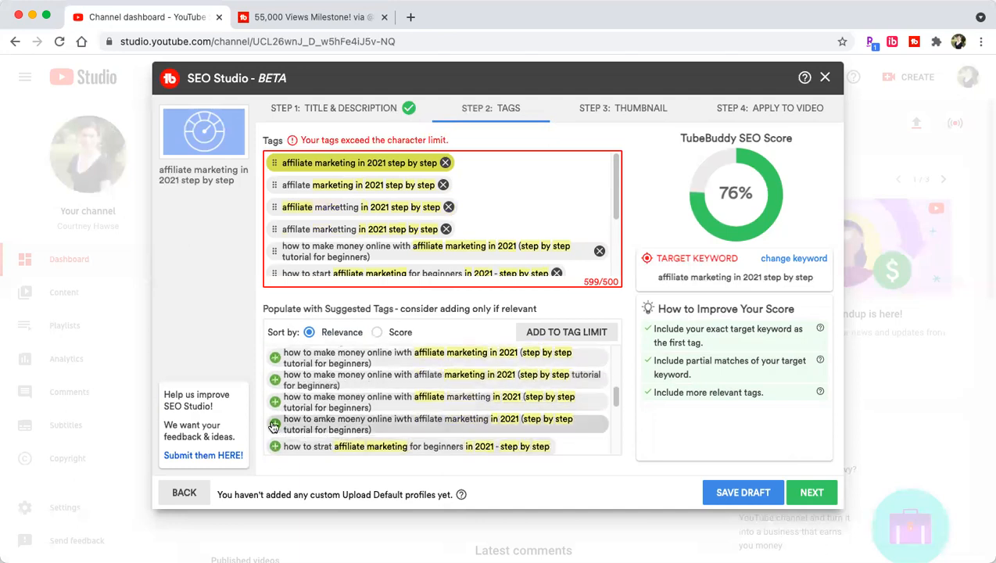
Add four misspelled suggested variants of "how to make money online with affiliate marketing in 2021 (step by step tutorial for beginners)" as tags.
{"action": "left_click", "coordinate": [274, 426]}
{"action": "left_click", "coordinate": [274, 402]}
{"action": "left_click", "coordinate": [276, 380]}
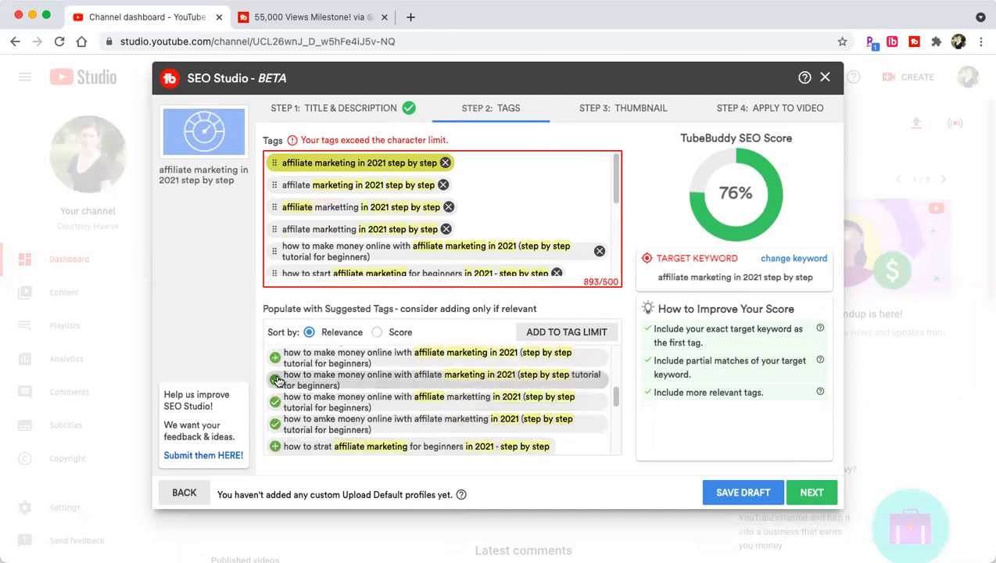
{"action": "left_click", "coordinate": [275, 358]}
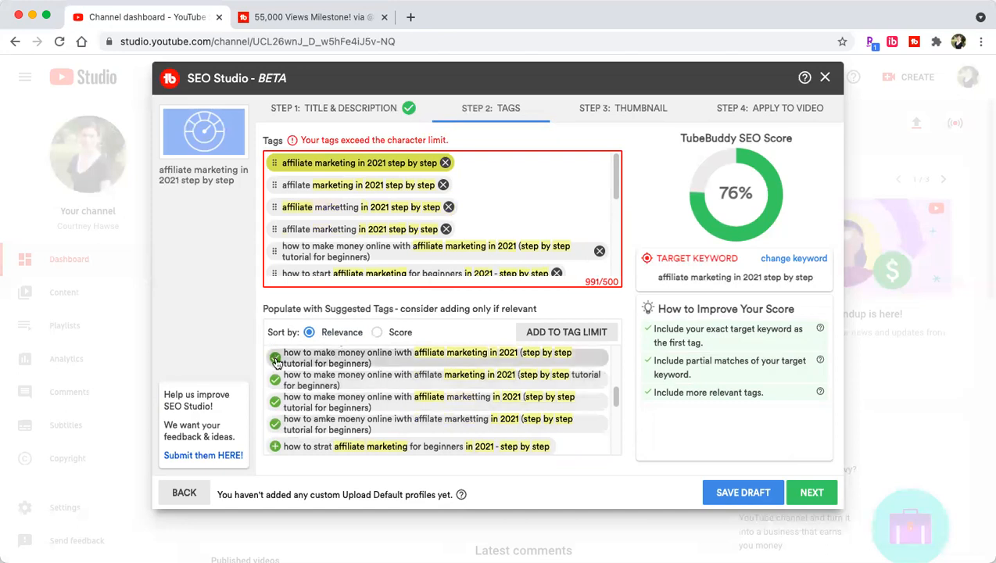
{"action": "scroll", "coordinate": [387, 437], "scroll_direction": "down", "scroll_amount": 3}
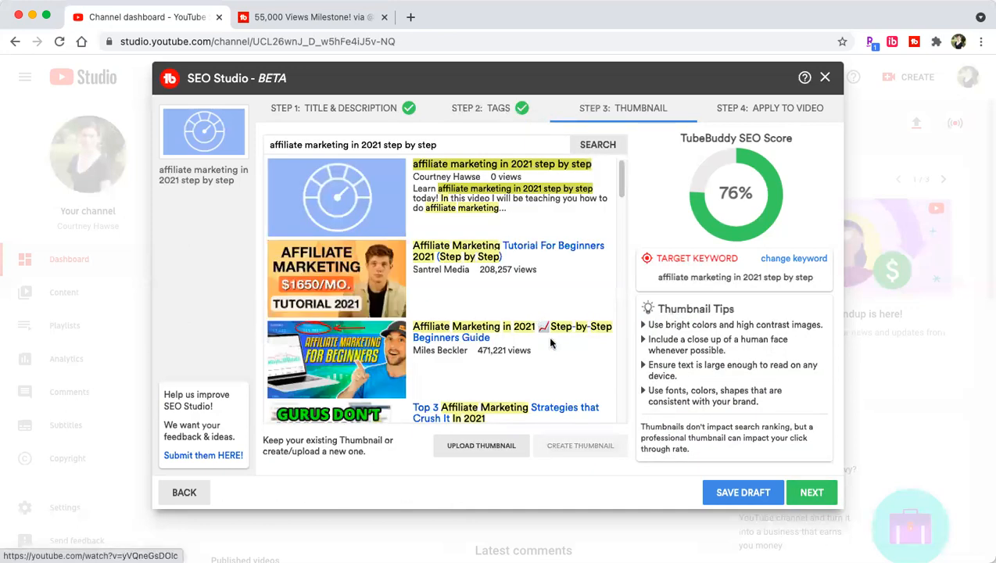
Save the "affiliate marketing in 2021 step by step" optimization as a draft and delete the "tubebuddy" draft.
{"action": "scroll", "coordinate": [538, 267], "scroll_direction": "down", "scroll_amount": 5}
{"action": "scroll", "coordinate": [540, 283], "scroll_direction": "up", "scroll_amount": 5}
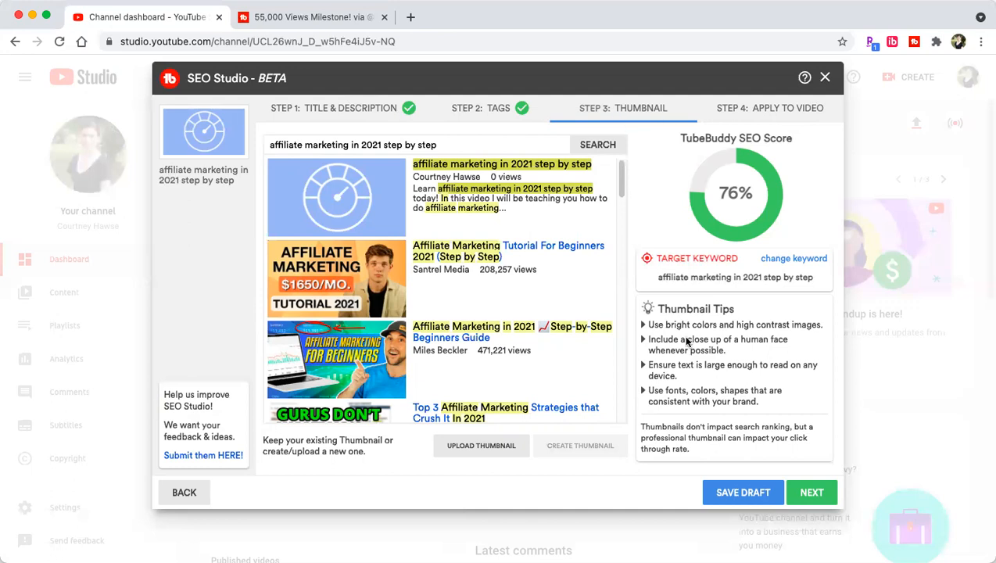
{"action": "scroll", "coordinate": [538, 410], "scroll_direction": "down", "scroll_amount": 1}
{"action": "scroll", "coordinate": [538, 412], "scroll_direction": "down", "scroll_amount": 10}
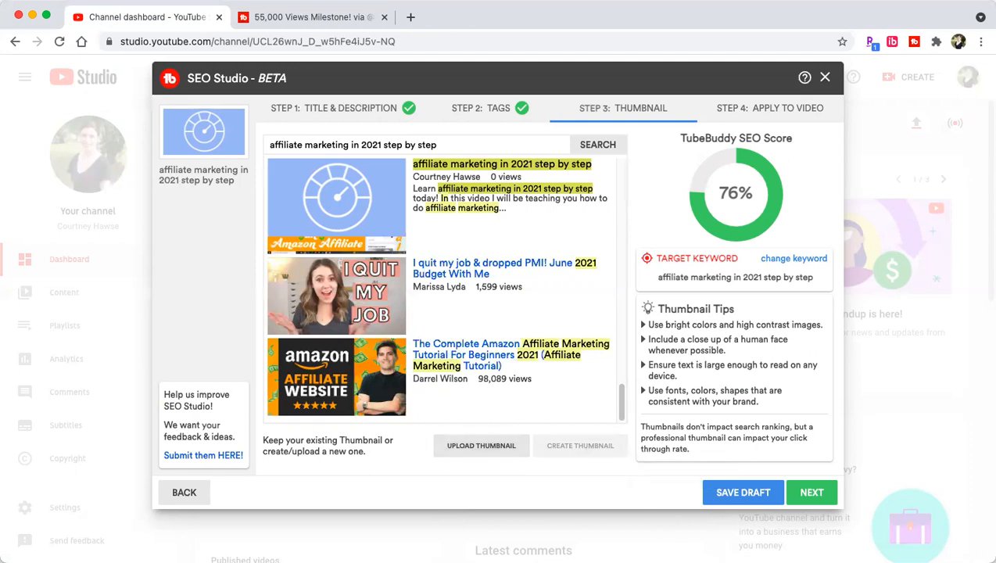
{"action": "left_click", "coordinate": [751, 494]}
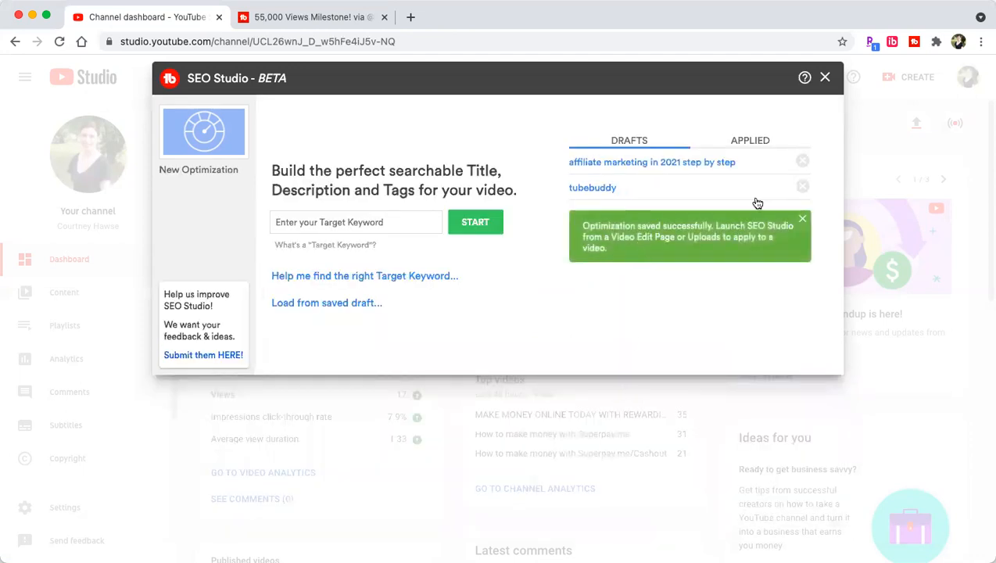
{"action": "left_click", "coordinate": [804, 189]}
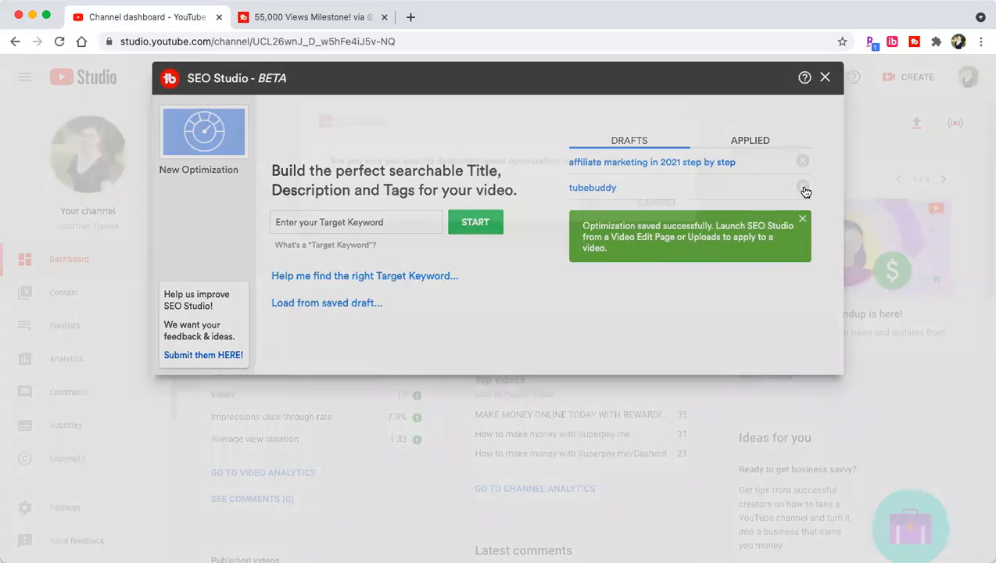
{"action": "left_click", "coordinate": [585, 202]}
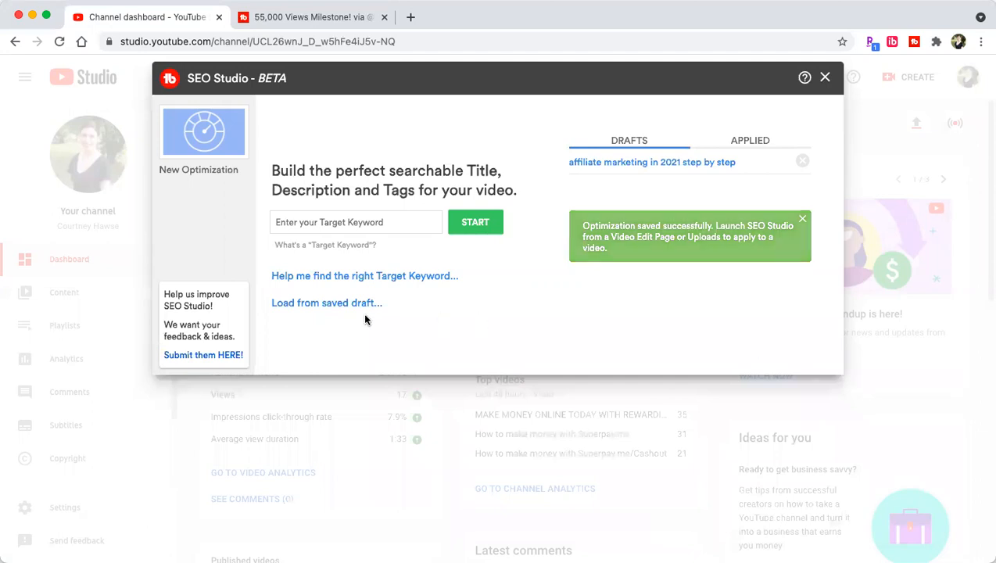
Get help finding a target keyword and explore "tubebussy" in Keyword Explorer.
{"action": "left_click", "coordinate": [391, 283]}
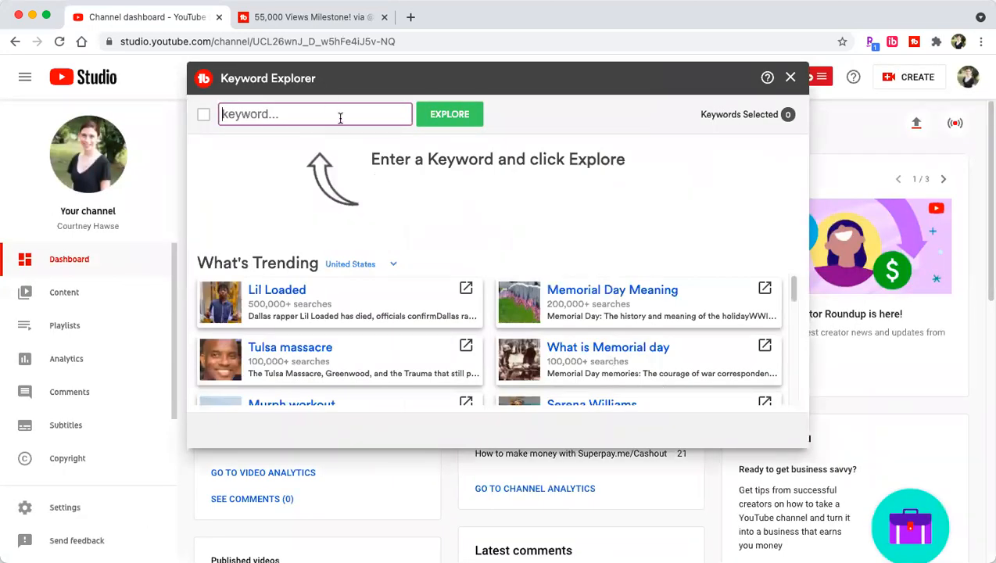
{"action": "type", "text": "tu"}
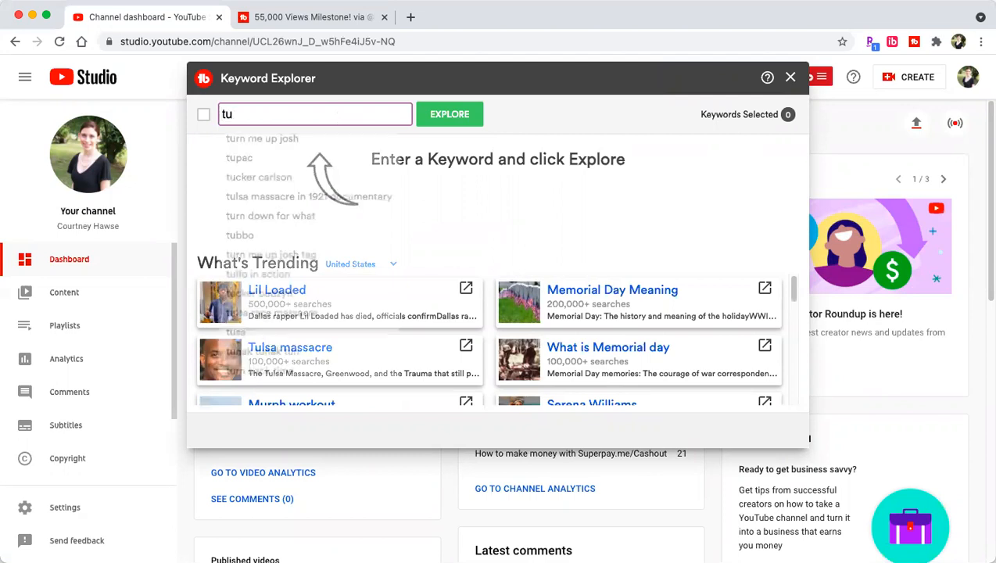
{"action": "type", "text": "bebussy"}
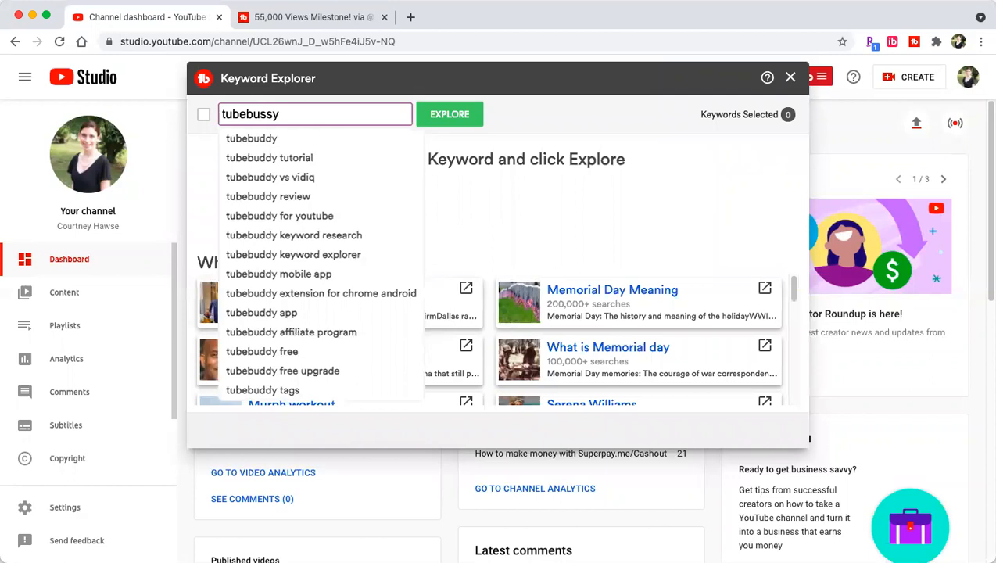
{"action": "left_click", "coordinate": [464, 118]}
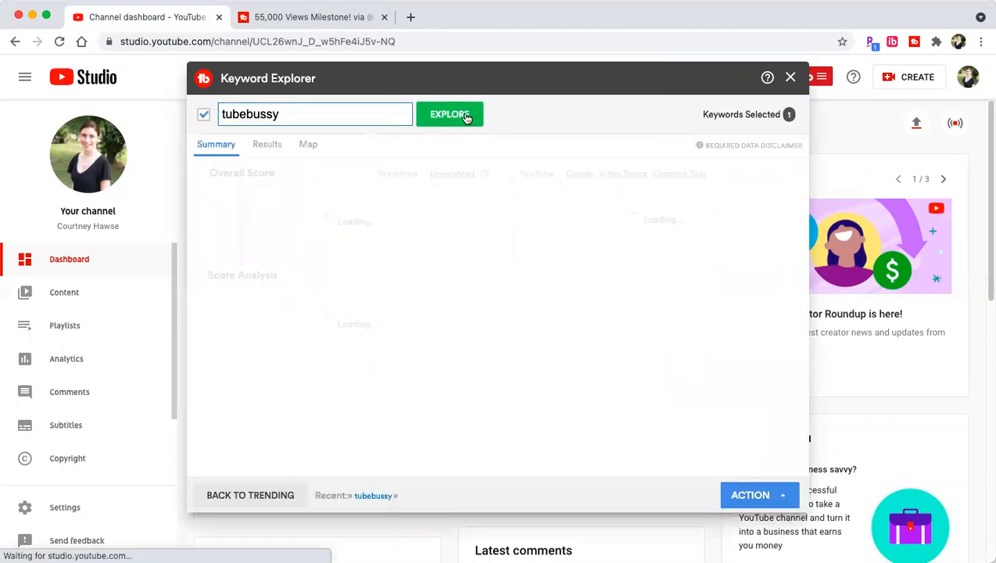
Correct the misspelled keyword to "tubebuddy" and explore it.
{"action": "left_click", "coordinate": [277, 111]}
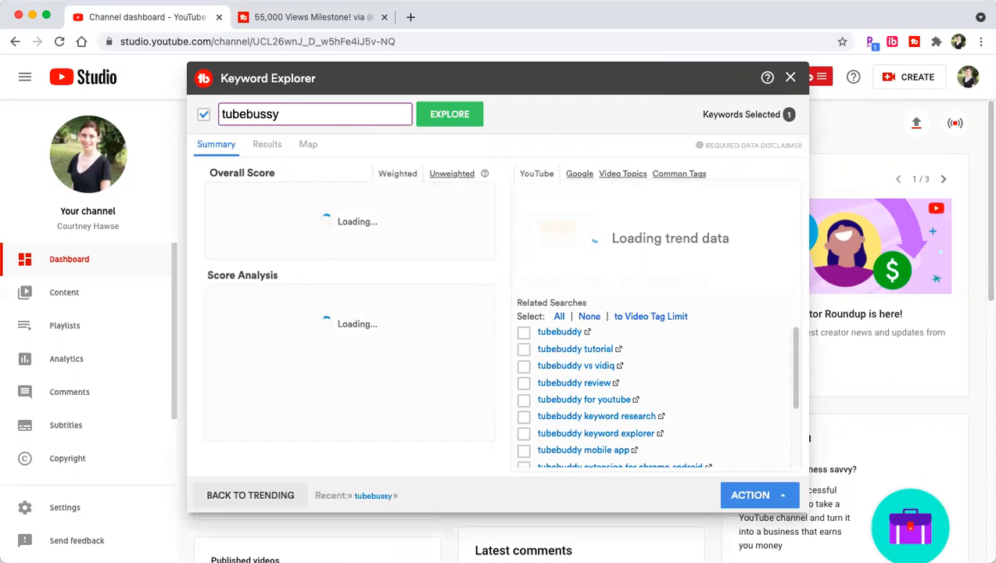
{"action": "key", "text": "Left"}
{"action": "key", "text": "BackSpace"}
{"action": "key", "text": "BackSpace"}
{"action": "type", "text": "dd"}
{"action": "key", "text": "Return"}
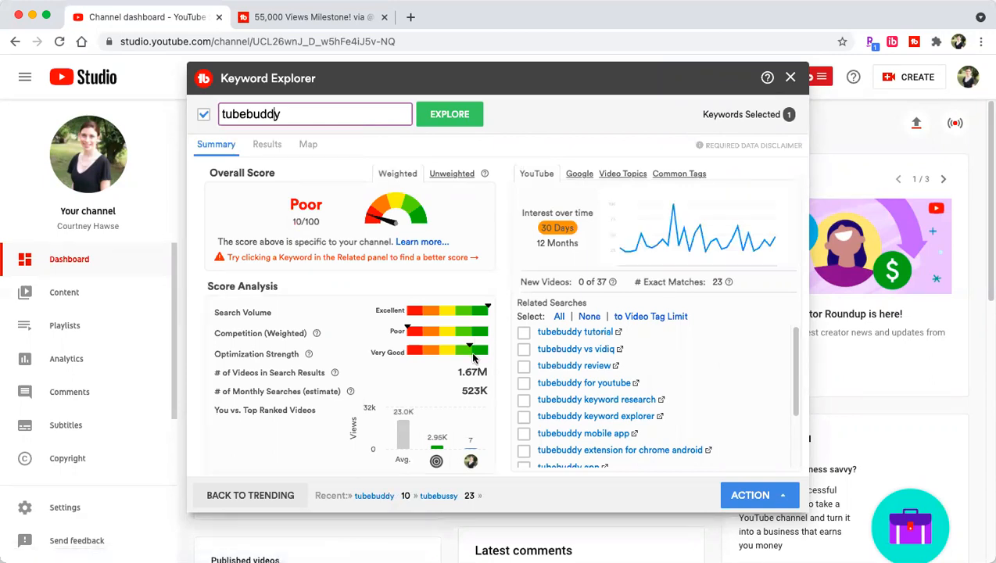
Explore the related searches "tubebuddy tutorial" and "tubebuddy tutorial 2021".
{"action": "left_click", "coordinate": [576, 332]}
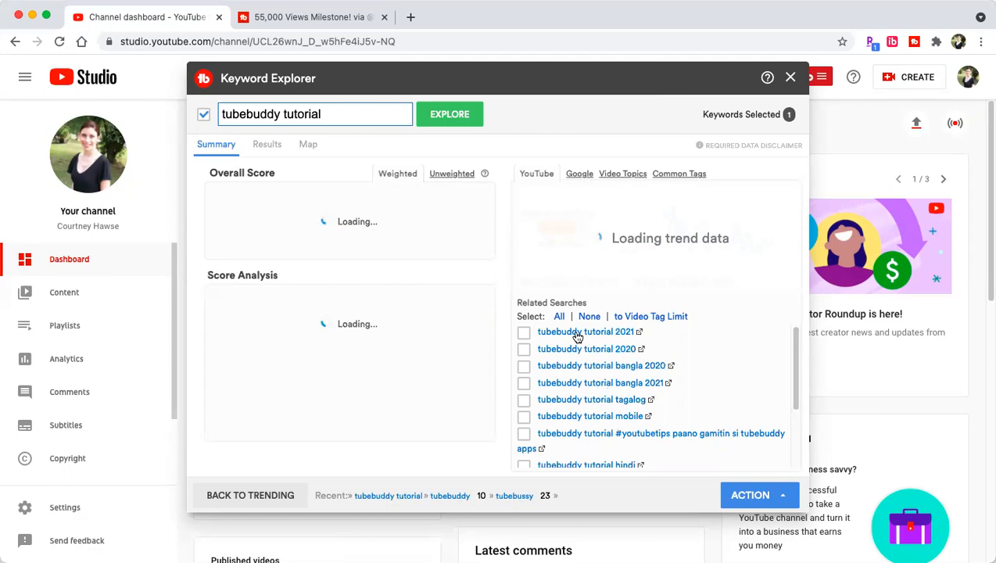
{"action": "left_click", "coordinate": [577, 335]}
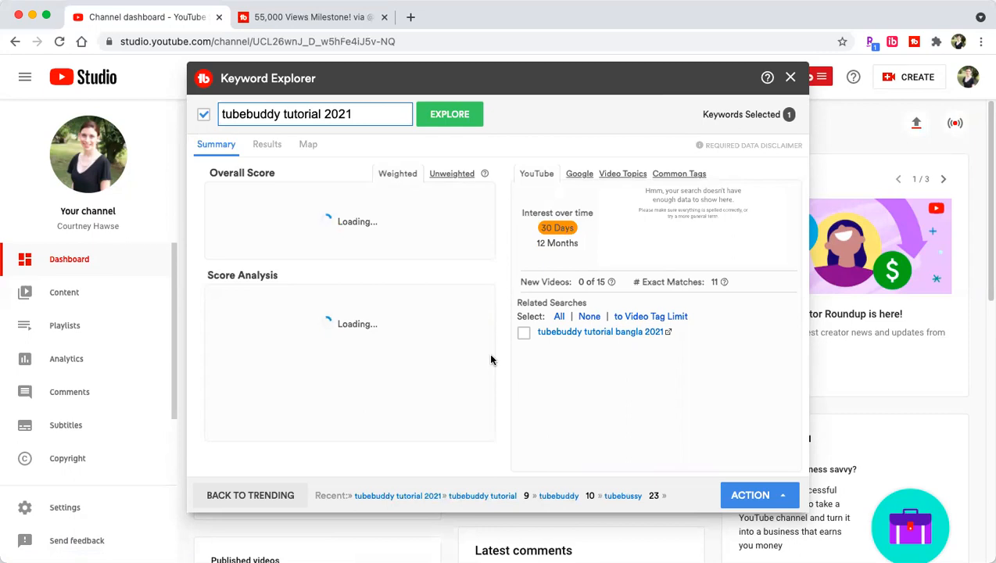
Extend the keyword to "tubebuddy tutorial 2021 step by step training" and explore it.
{"action": "left_click", "coordinate": [379, 114]}
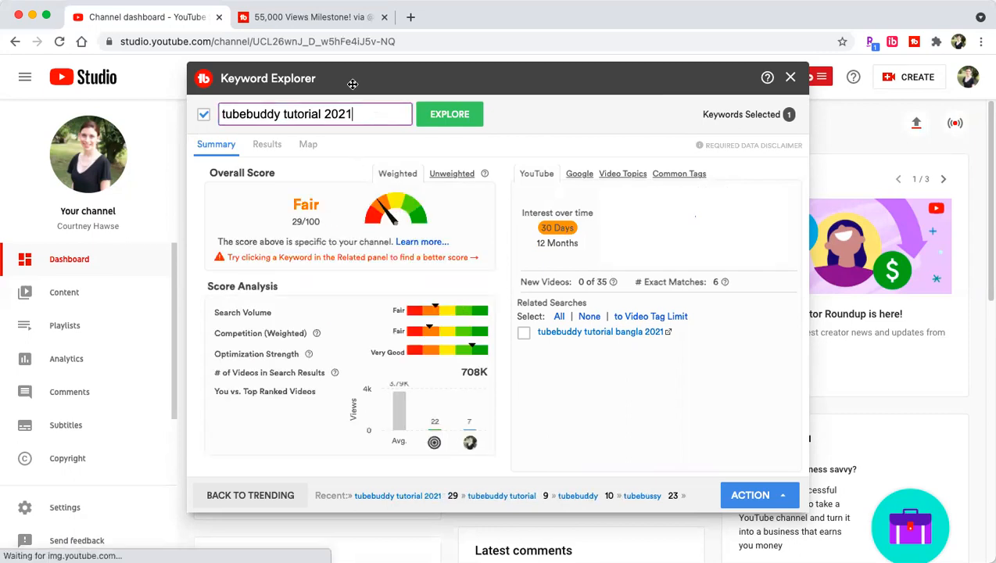
{"action": "type", "text": "step by"}
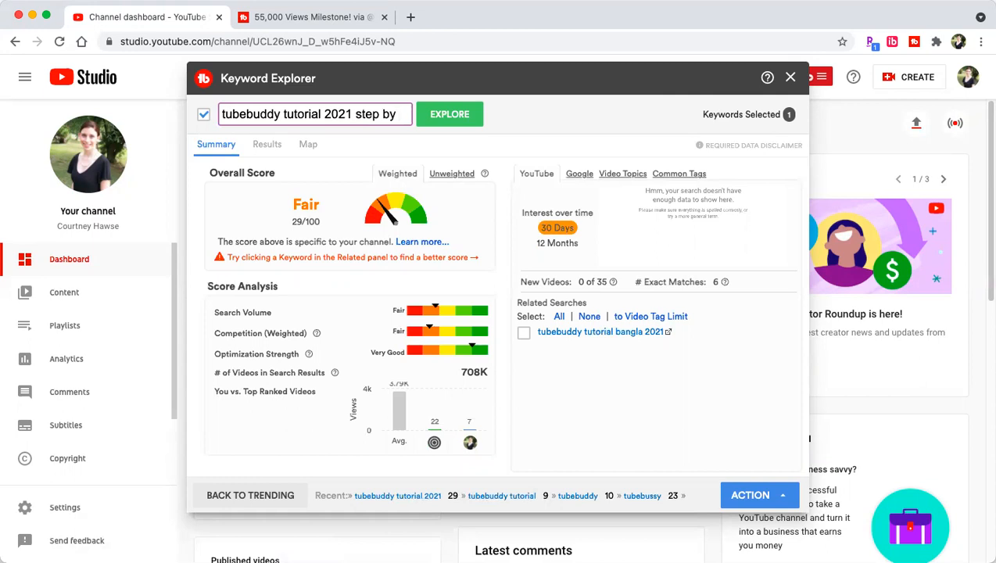
{"action": "type", "text": " step trai"}
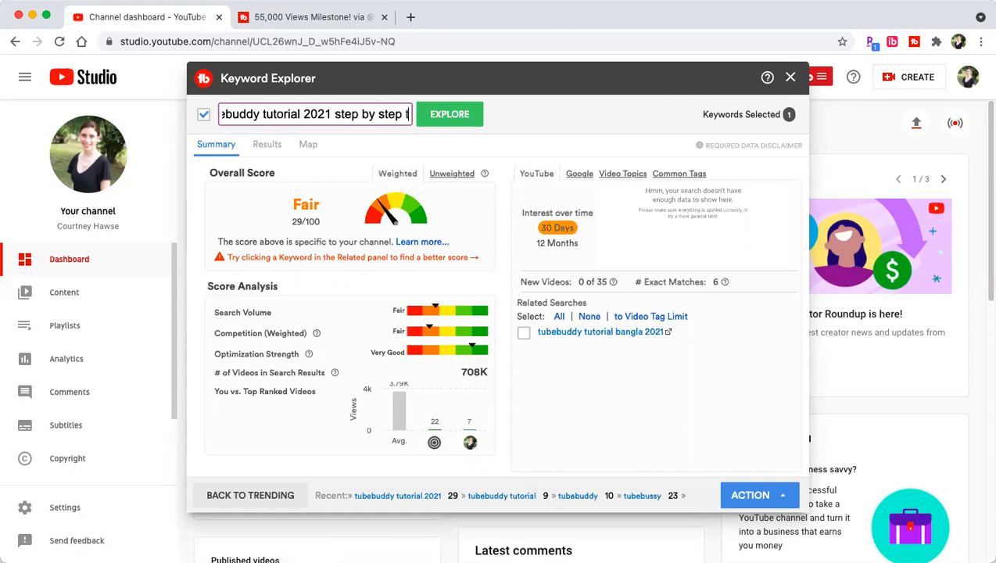
{"action": "type", "text": "ning"}
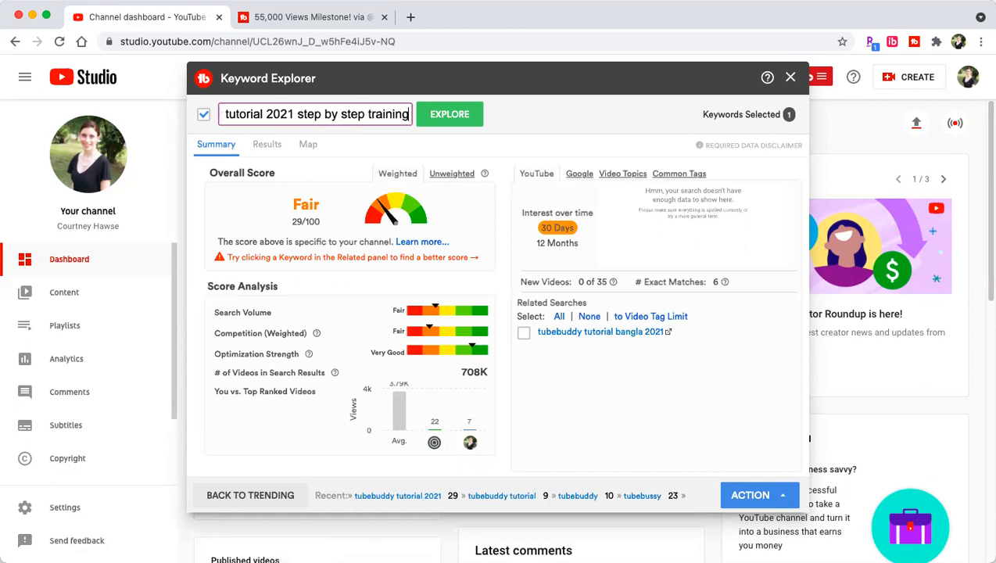
{"action": "key", "text": "Return"}
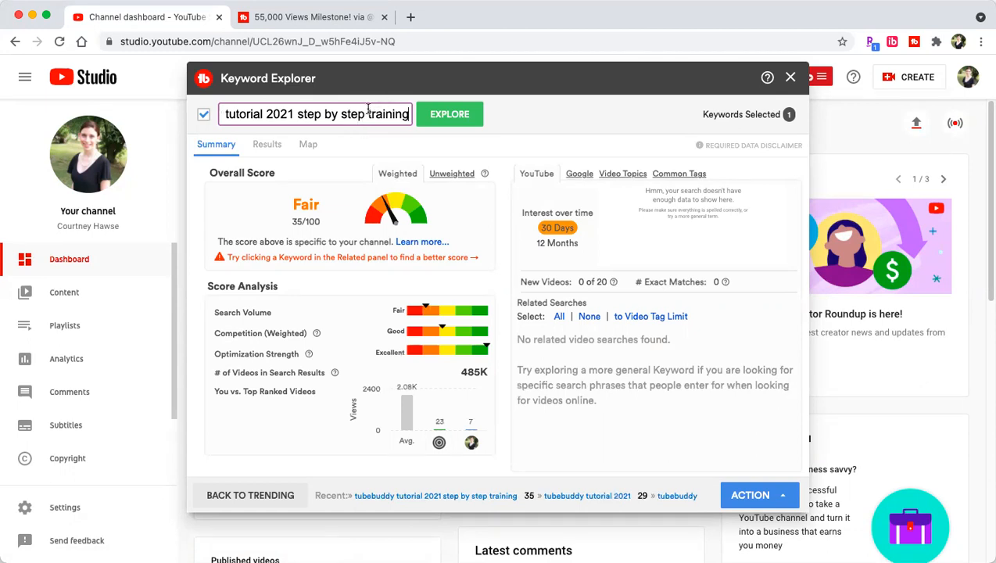
Remove "training" from the keyword and explore "tubebuddy tutorial 2021 step by step".
{"action": "left_click_drag", "start_coordinate": [369, 114], "coordinate": [432, 128]}
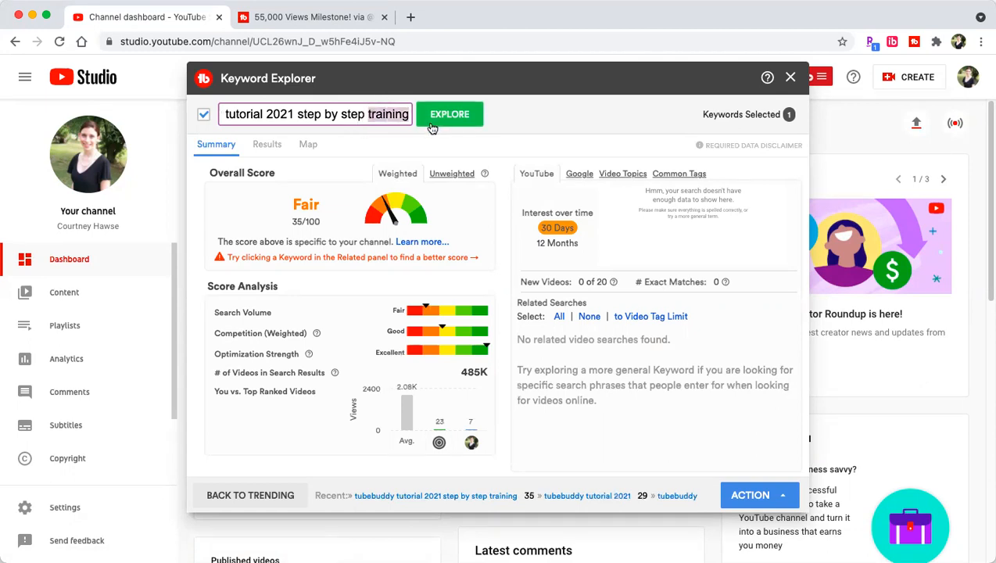
{"action": "key", "text": "BackSpace"}
{"action": "left_click", "coordinate": [432, 125]}
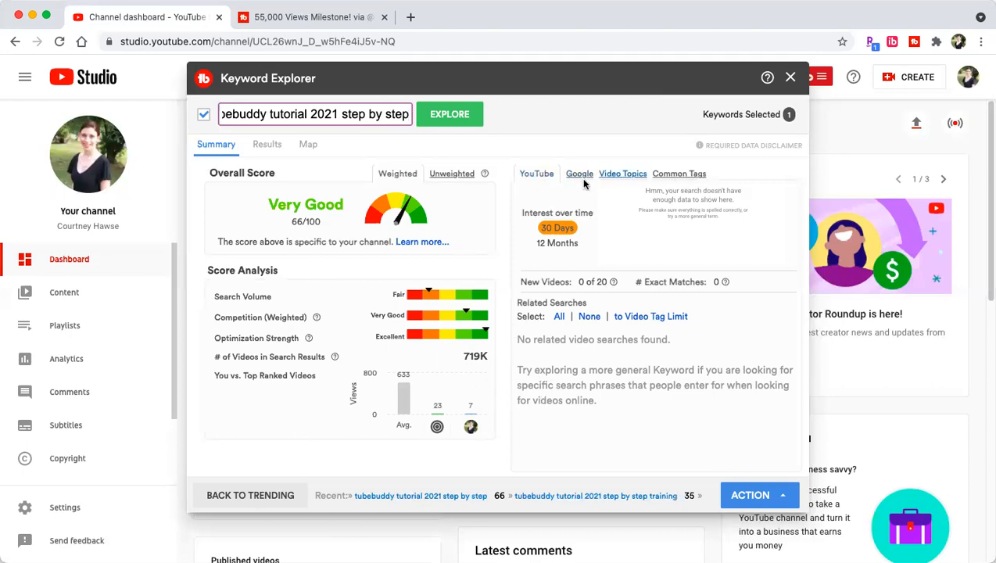
Compare the keyword's unweighted and weighted scores, and close Keyword Explorer.
{"action": "left_click", "coordinate": [449, 176]}
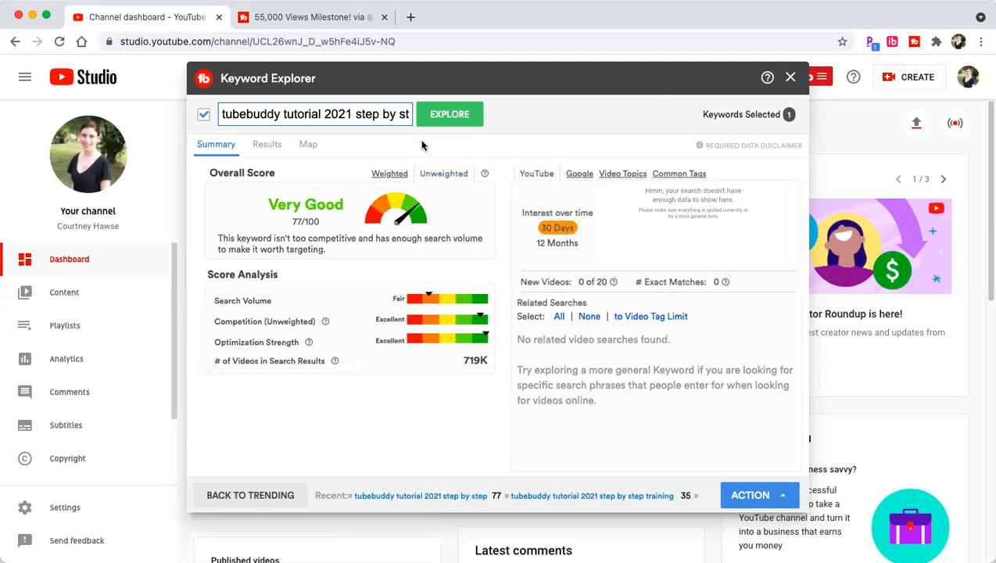
{"action": "left_click", "coordinate": [376, 176]}
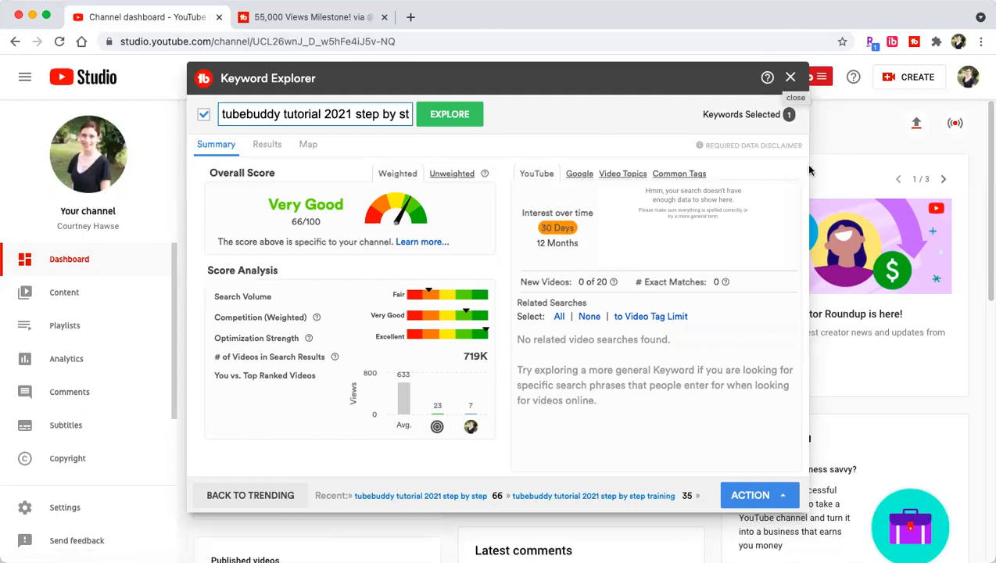
{"action": "left_click", "coordinate": [790, 77]}
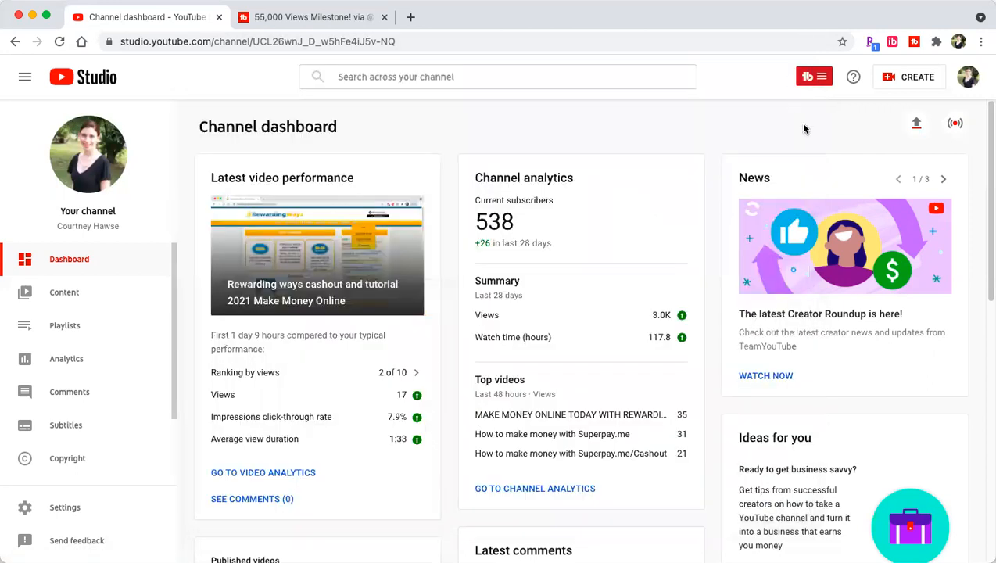
Try to start Click Magnet from the TubeBuddy tools and proceed to its details page.
{"action": "left_click", "coordinate": [814, 77]}
{"action": "scroll", "coordinate": [524, 302], "scroll_direction": "down", "scroll_amount": 3}
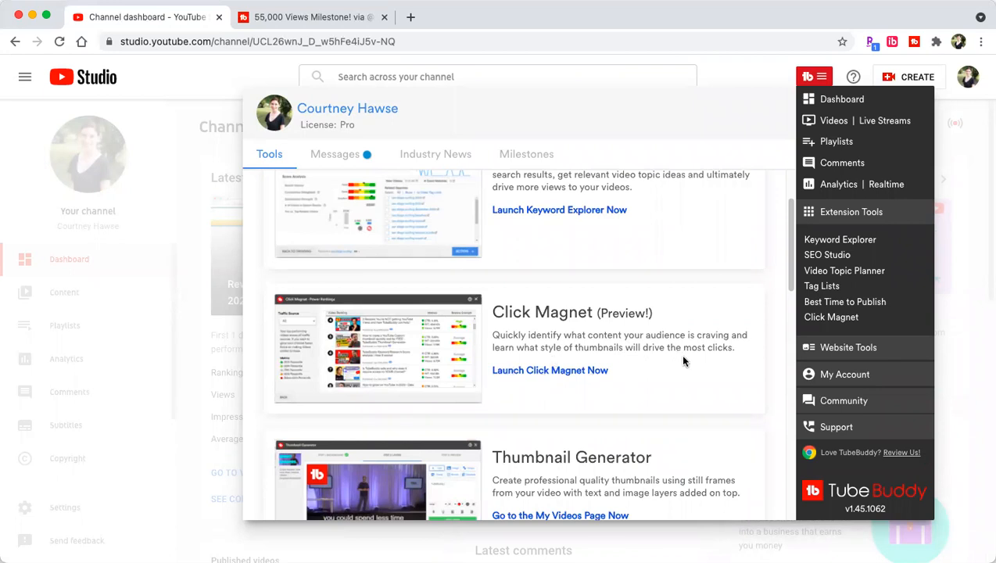
{"action": "left_click", "coordinate": [515, 373]}
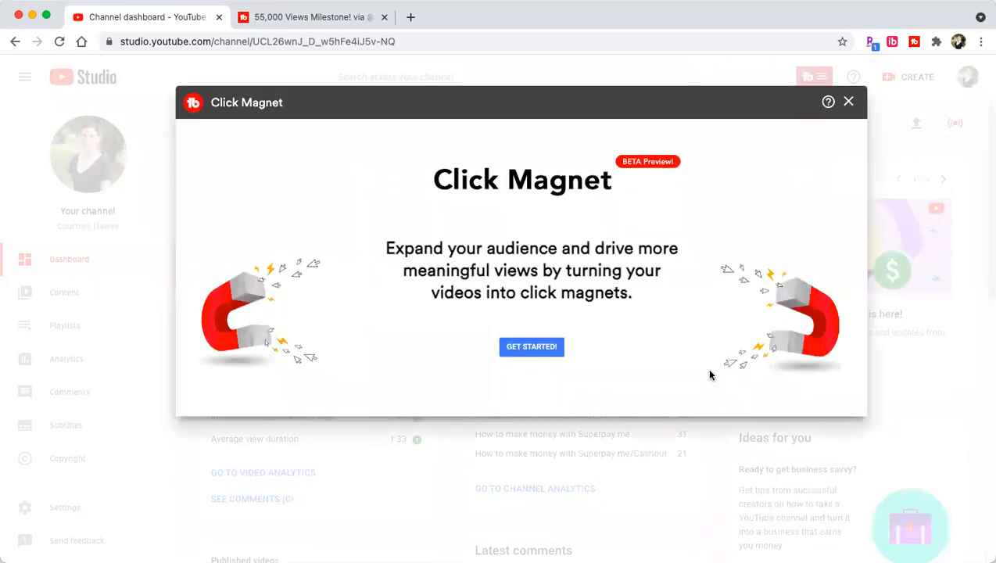
{"action": "left_click", "coordinate": [537, 350]}
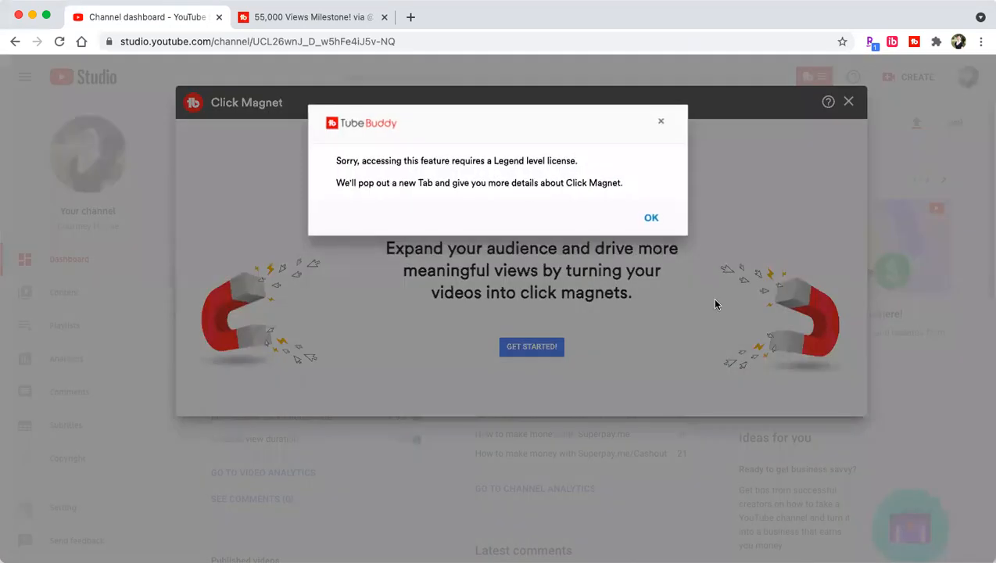
{"action": "left_click", "coordinate": [654, 218]}
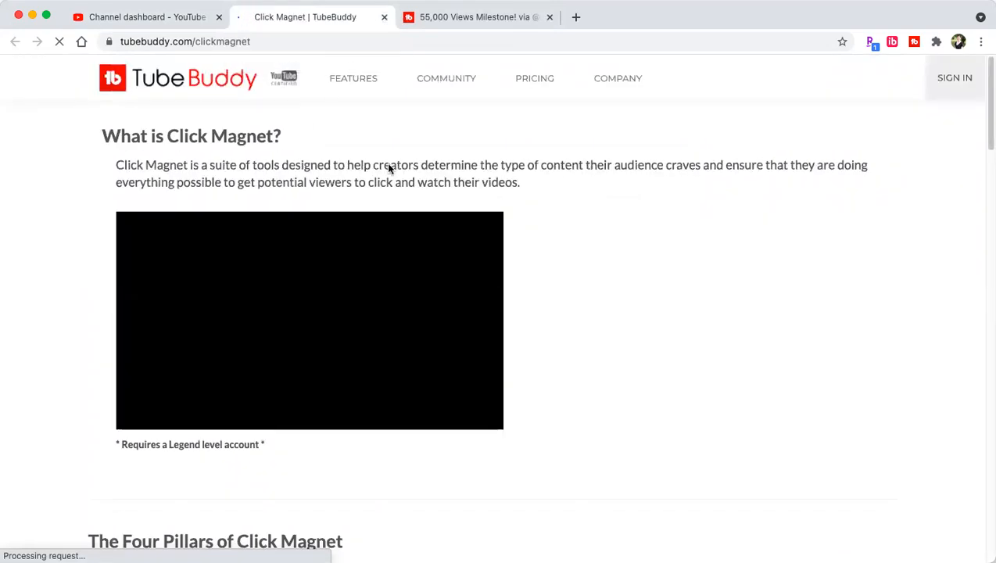
Examine the Click Magnet page's four pillars, Power Rankings and CTR Opportunities sections.
{"action": "scroll", "coordinate": [464, 274], "scroll_direction": "down", "scroll_amount": 5}
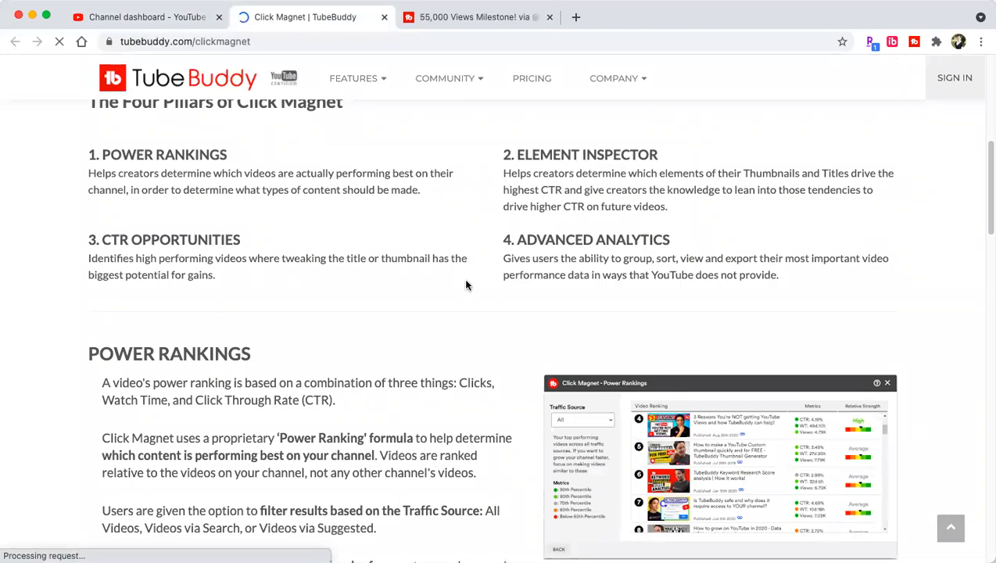
{"action": "scroll", "coordinate": [466, 285], "scroll_direction": "down", "scroll_amount": 6}
{"action": "scroll", "coordinate": [465, 286], "scroll_direction": "down", "scroll_amount": 6}
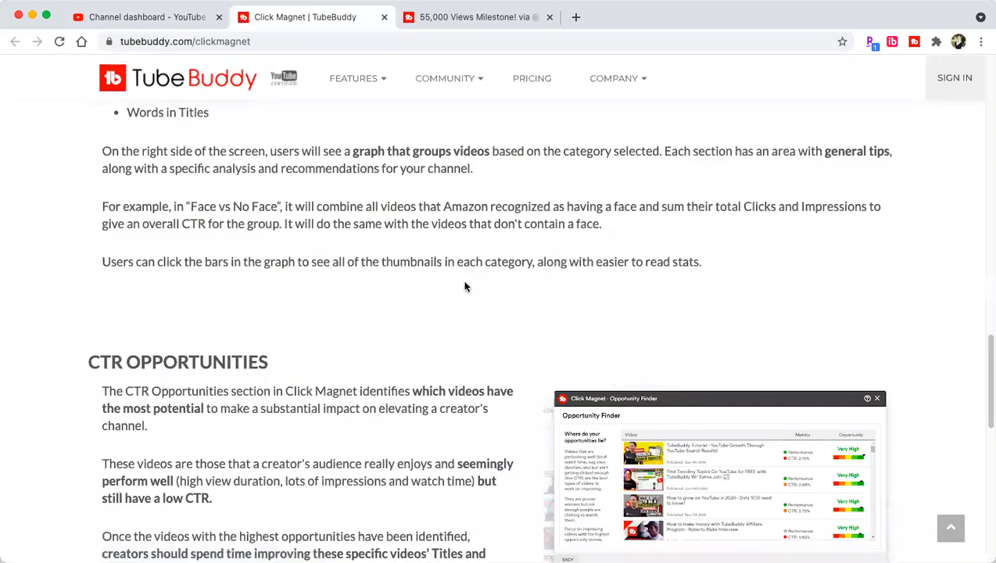
Finish reviewing the Click Magnet web page, and close both the page and the Click Magnet window in YouTube Studio.
{"action": "scroll", "coordinate": [465, 287], "scroll_direction": "down", "scroll_amount": 10}
{"action": "scroll", "coordinate": [465, 285], "scroll_direction": "up", "scroll_amount": 20}
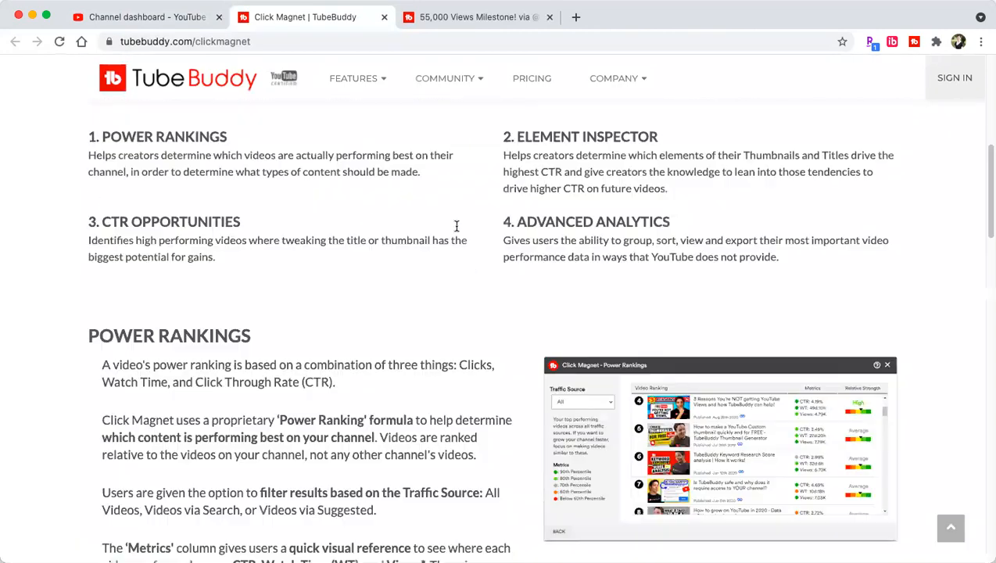
{"action": "left_click", "coordinate": [384, 17]}
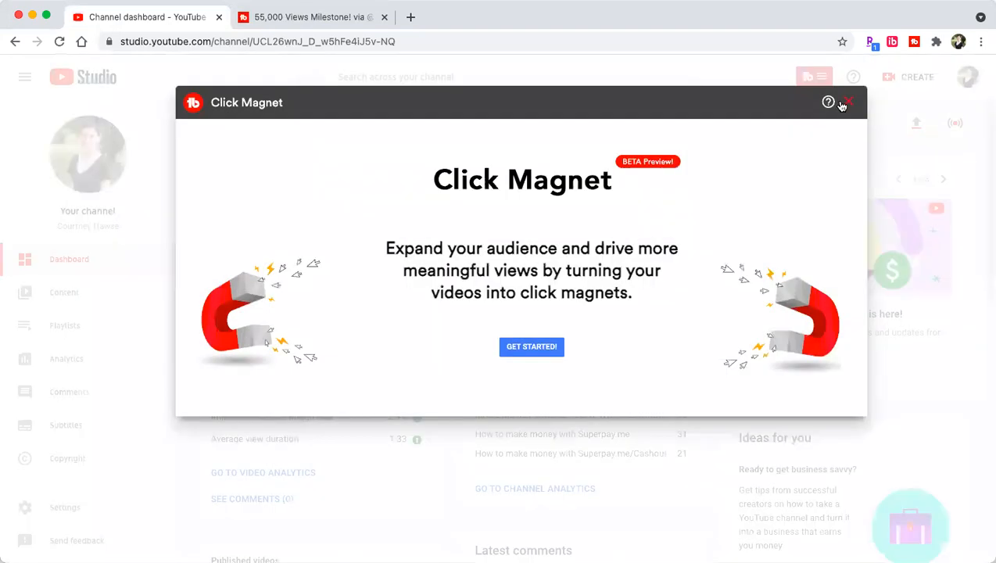
{"action": "left_click", "coordinate": [854, 105]}
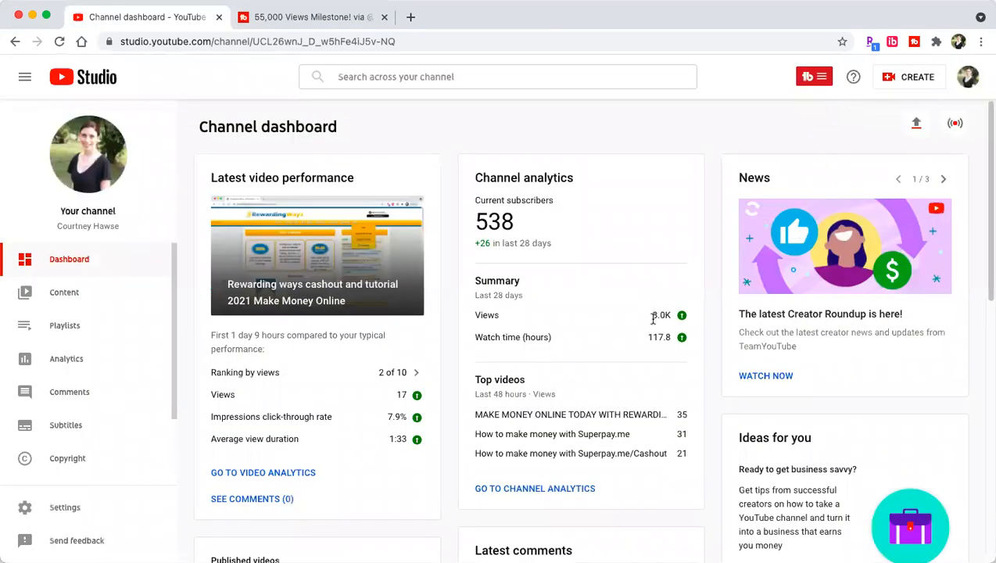
Examine the channel dashboard's video performance, channel analytics, published videos, latest comments and recent subscribers.
{"action": "scroll", "coordinate": [805, 381], "scroll_direction": "down", "scroll_amount": 2}
{"action": "scroll", "coordinate": [809, 386], "scroll_direction": "up", "scroll_amount": 1}
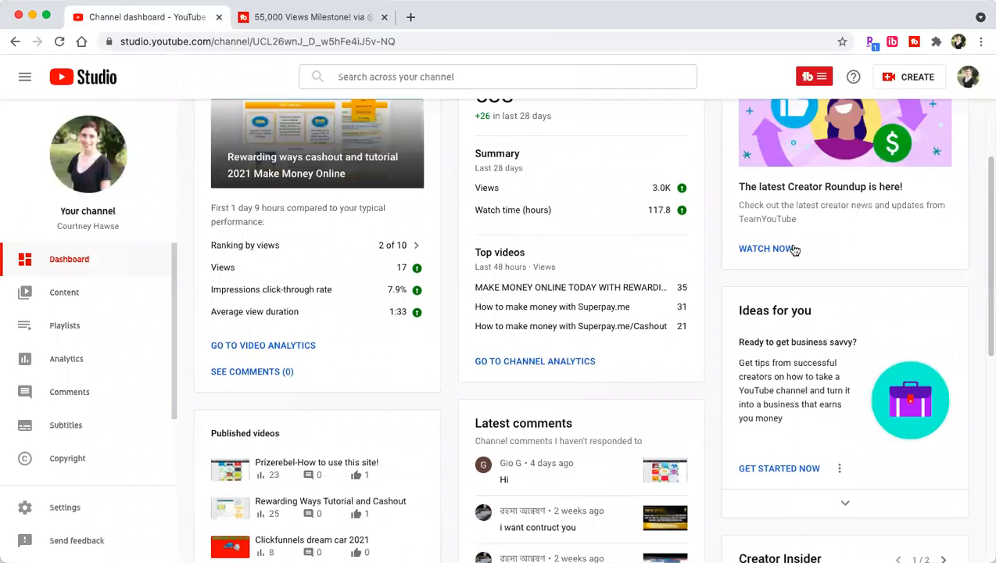
{"action": "scroll", "coordinate": [652, 265], "scroll_direction": "down", "scroll_amount": 3}
{"action": "scroll", "coordinate": [649, 313], "scroll_direction": "down", "scroll_amount": 1}
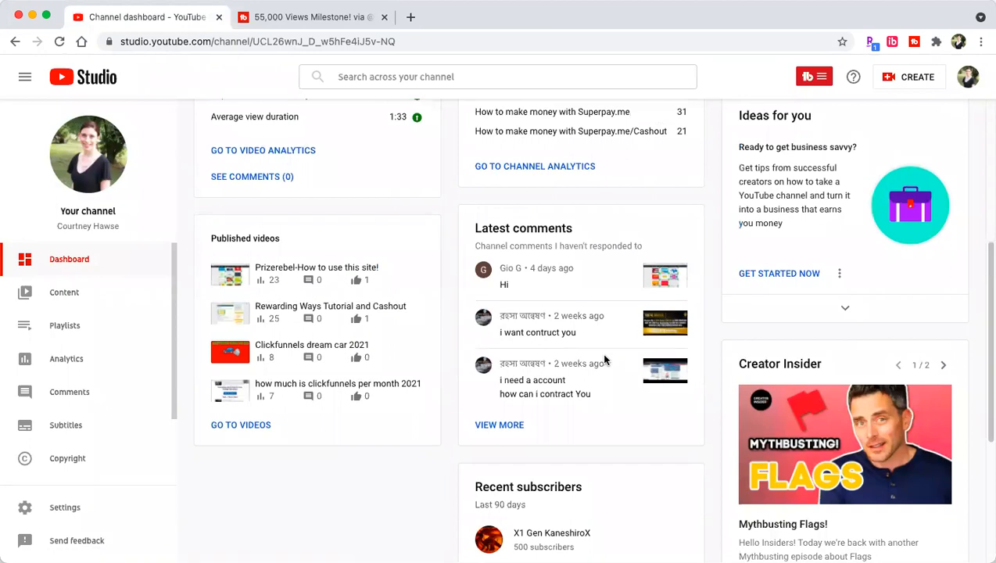
{"action": "mouse_move", "coordinate": [438, 377]}
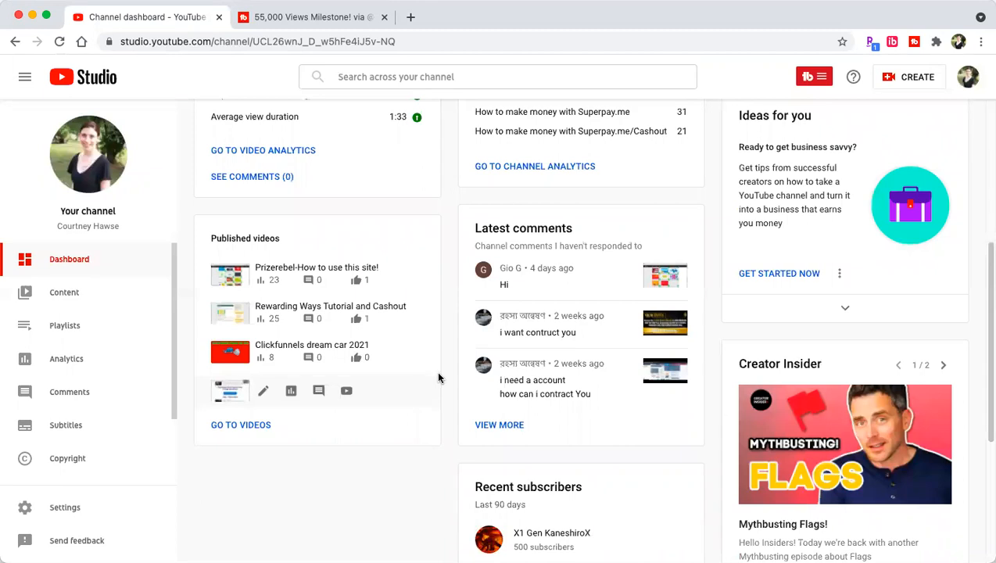
{"action": "scroll", "coordinate": [438, 377], "scroll_direction": "down", "scroll_amount": 5}
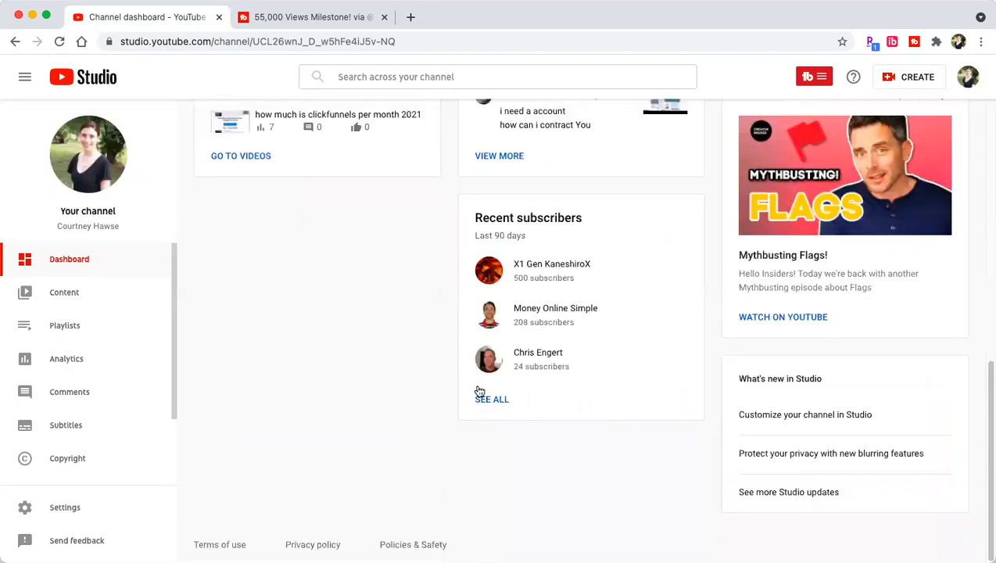
{"action": "scroll", "coordinate": [480, 391], "scroll_direction": "up", "scroll_amount": 5}
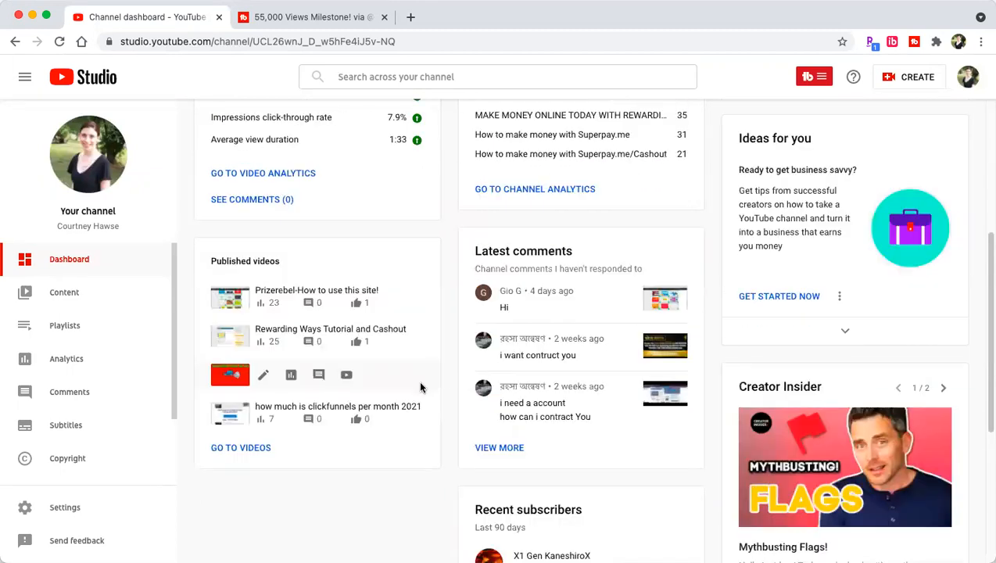
{"action": "scroll", "coordinate": [420, 375], "scroll_direction": "up", "scroll_amount": 5}
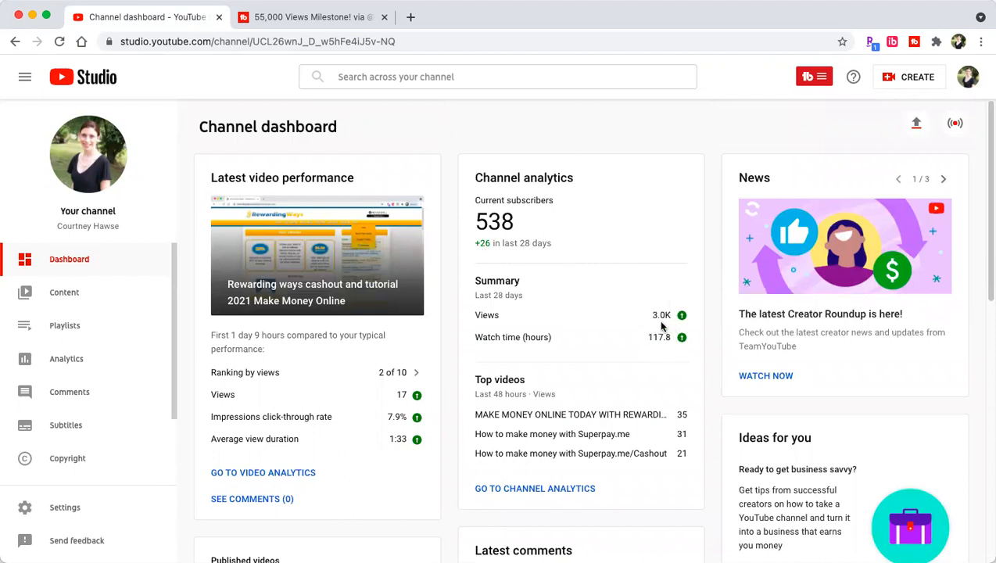
{"action": "mouse_move", "coordinate": [674, 324]}
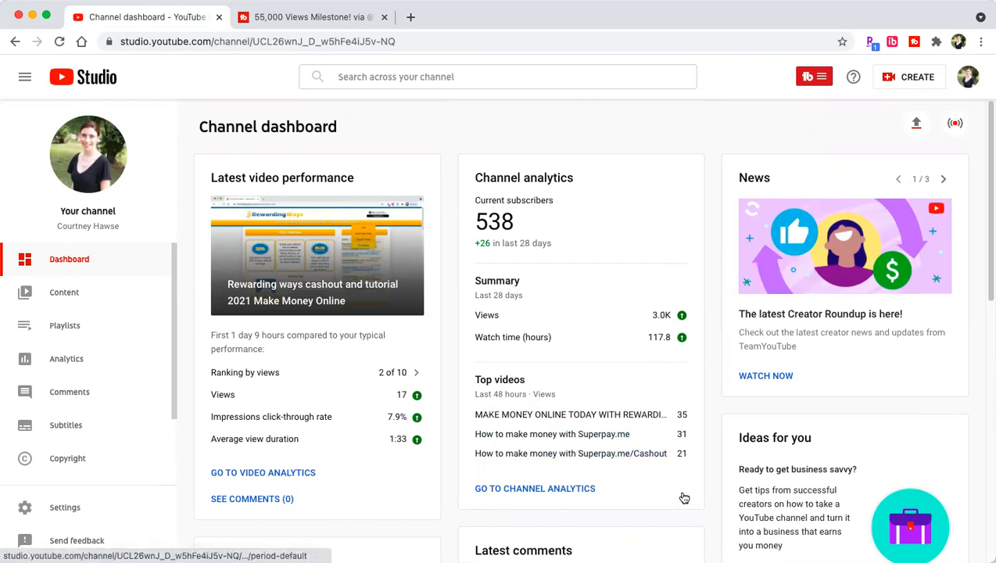
{"action": "scroll", "coordinate": [685, 500], "scroll_direction": "down", "scroll_amount": 1}
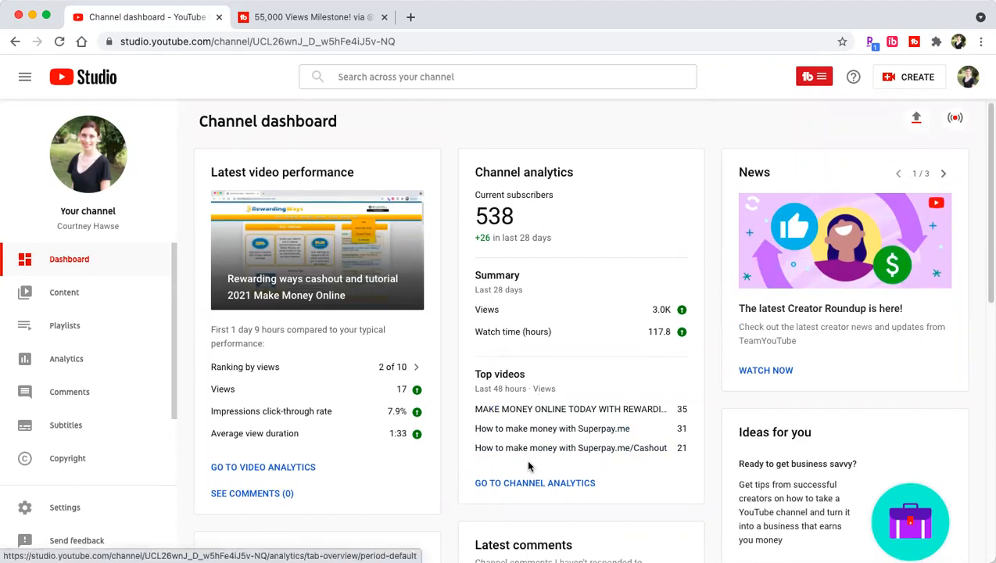
{"action": "scroll", "coordinate": [337, 427], "scroll_direction": "up", "scroll_amount": 1}
{"action": "mouse_move", "coordinate": [336, 427]}
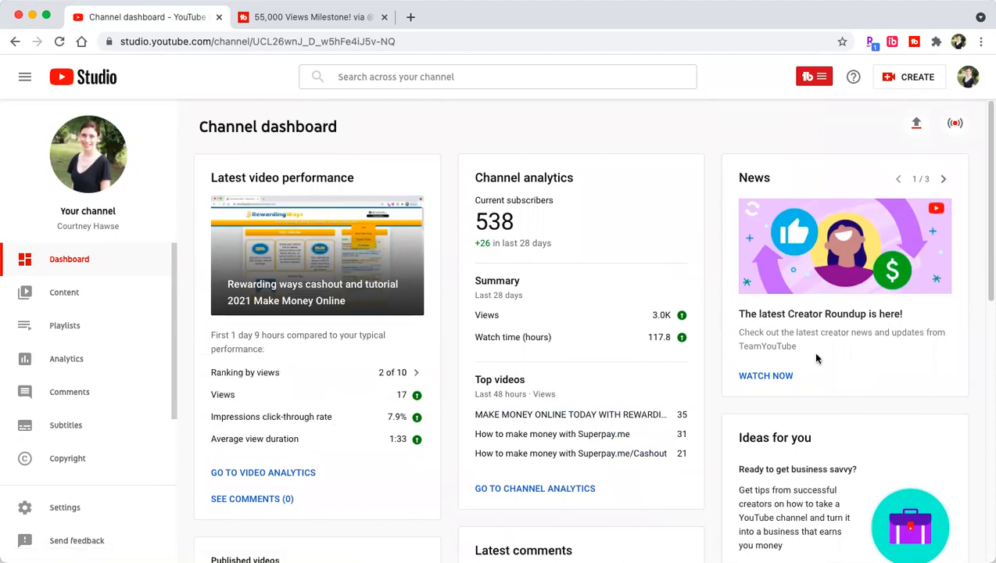
Look over TubeBuddy's extension tools around Click Magnet and Thumbnail Generator, and close the tools overview.
{"action": "left_click", "coordinate": [823, 78]}
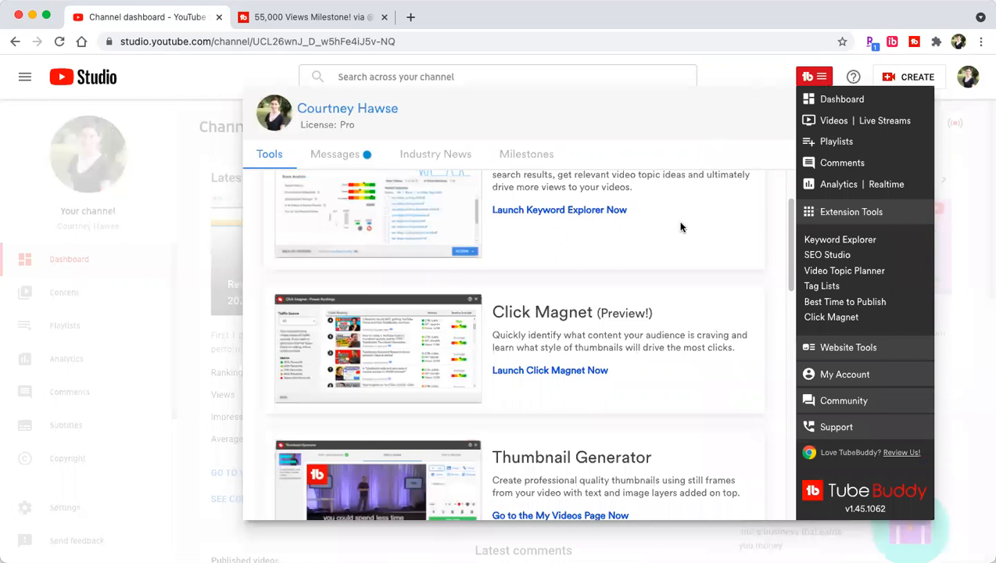
{"action": "left_click", "coordinate": [810, 82]}
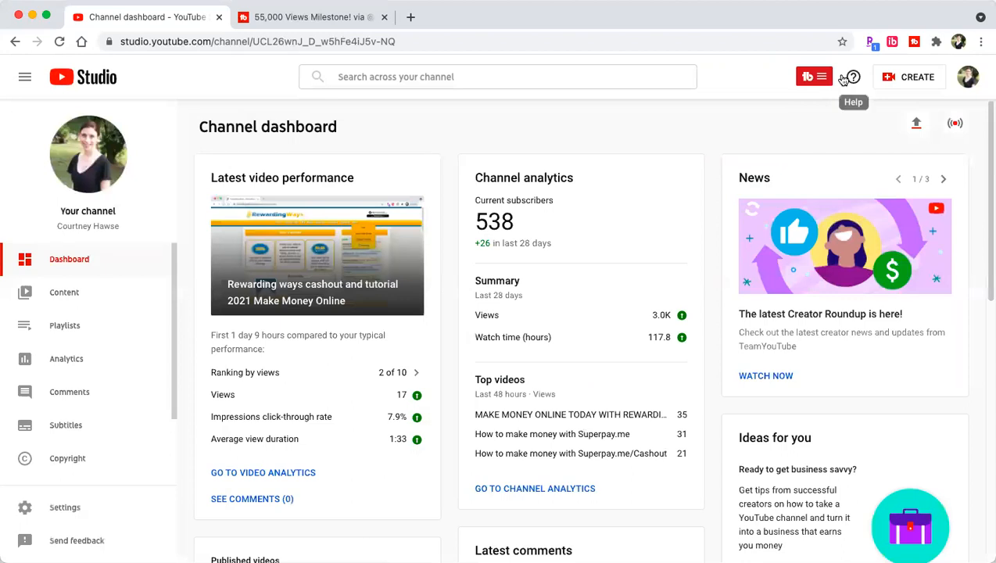